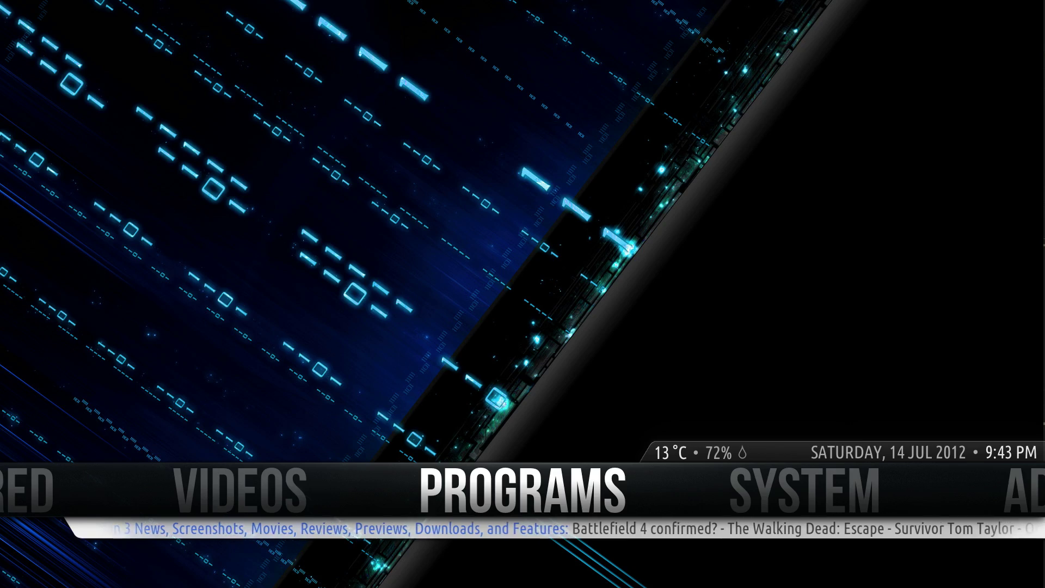
- Go from the home menu's SYSTEM item into Settings and the skin's Customizers page
key("Right")
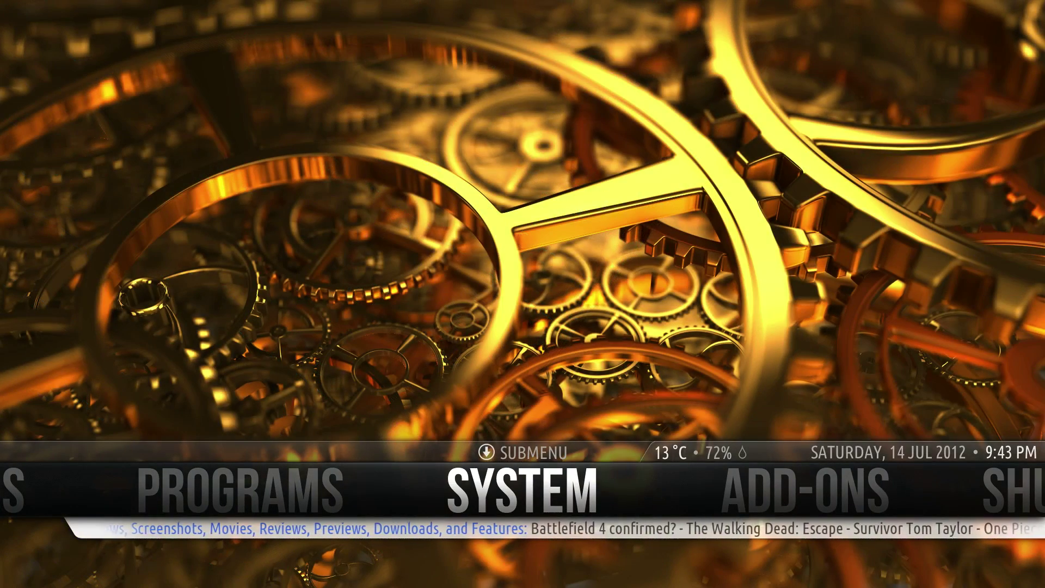
key("Return")
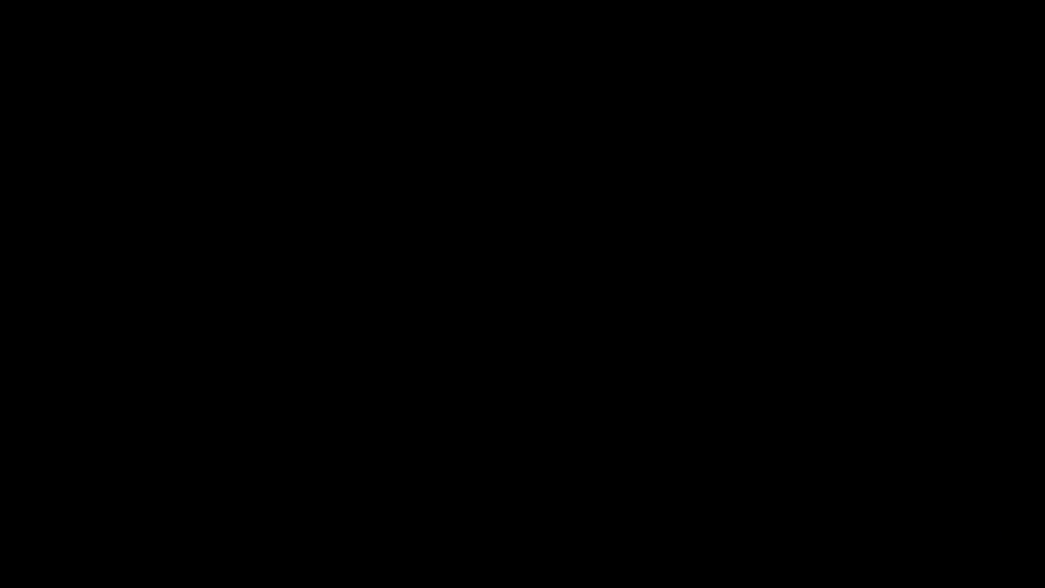
key("Return")
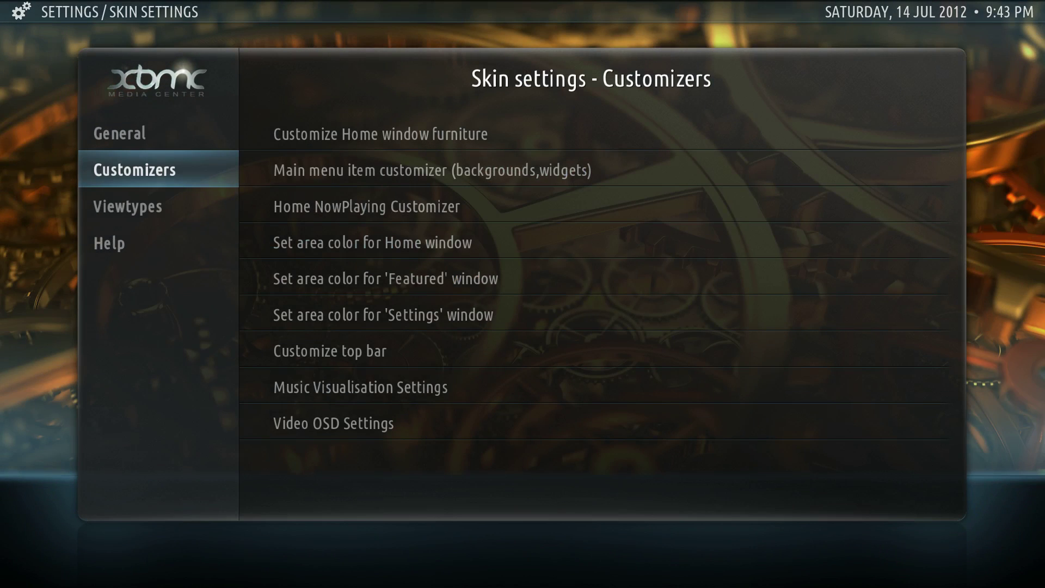
- Customize home window furniture, toggling the SUBMENU navigation hints off and back on before closing
key("Right")
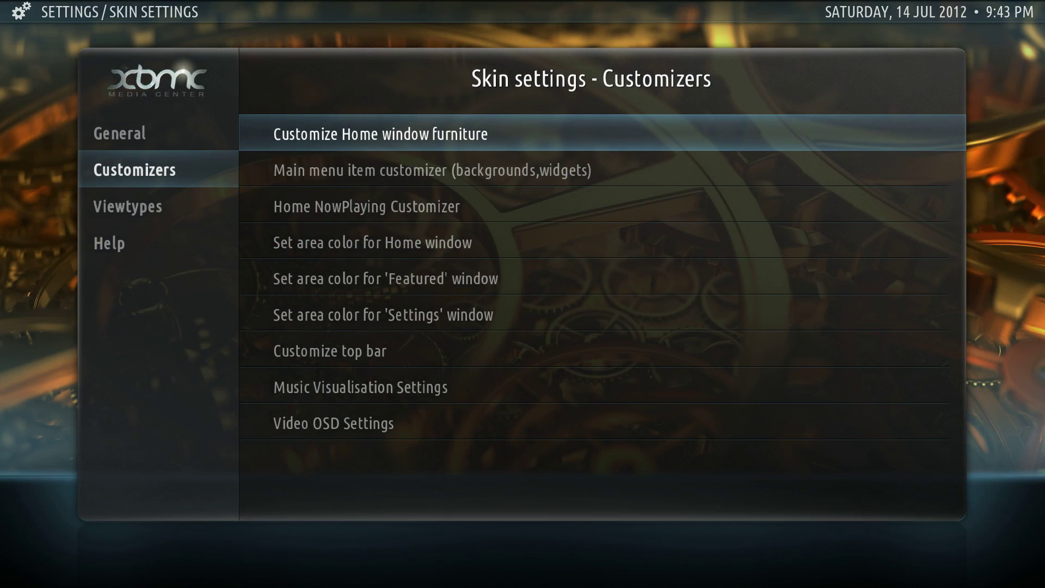
key("Return")
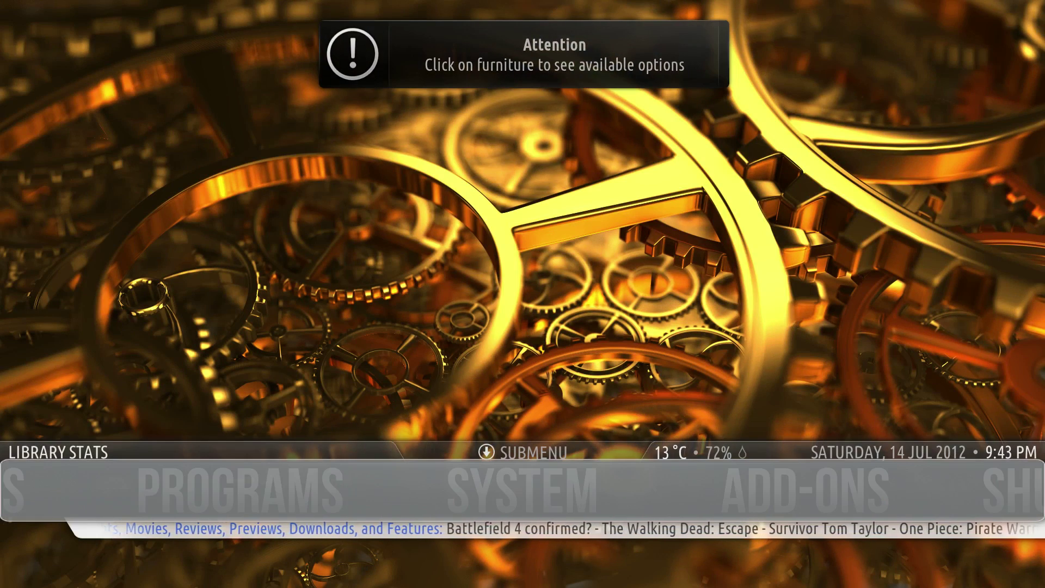
key("Up")
key("Return")
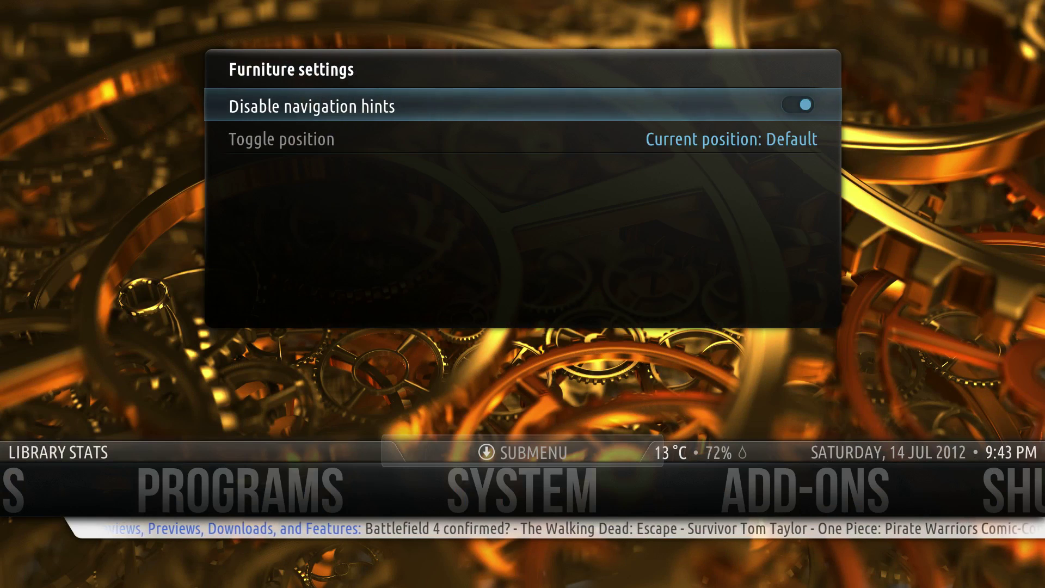
key("Return")
key("Return")
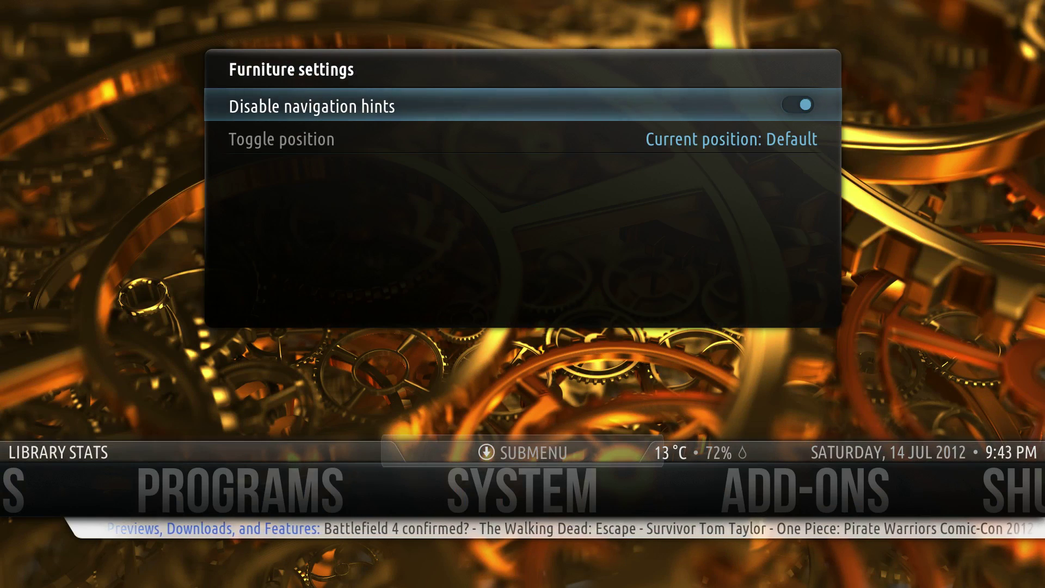
key("Down")
key("Return")
key("Return")
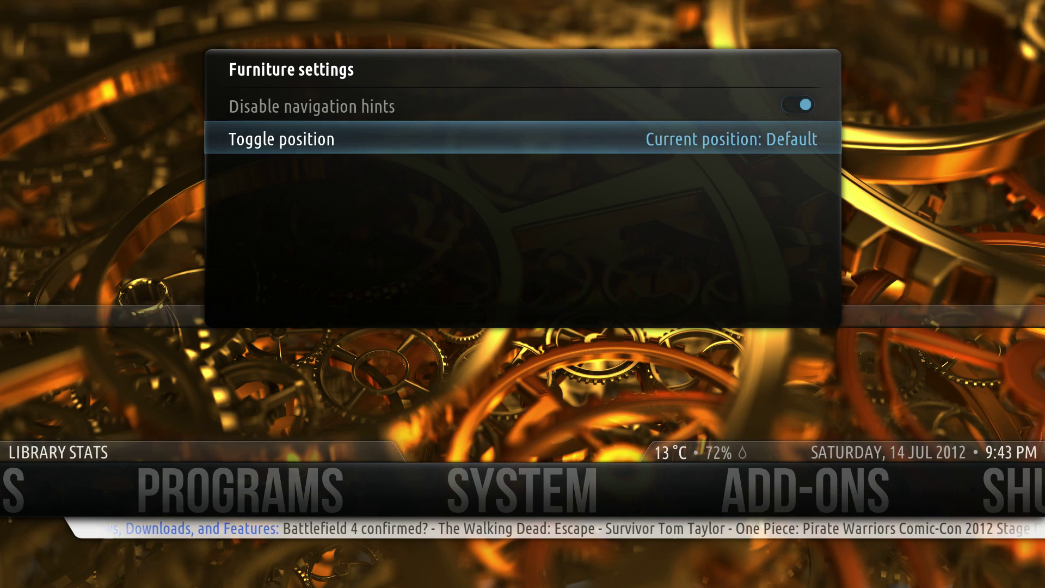
key("Escape")
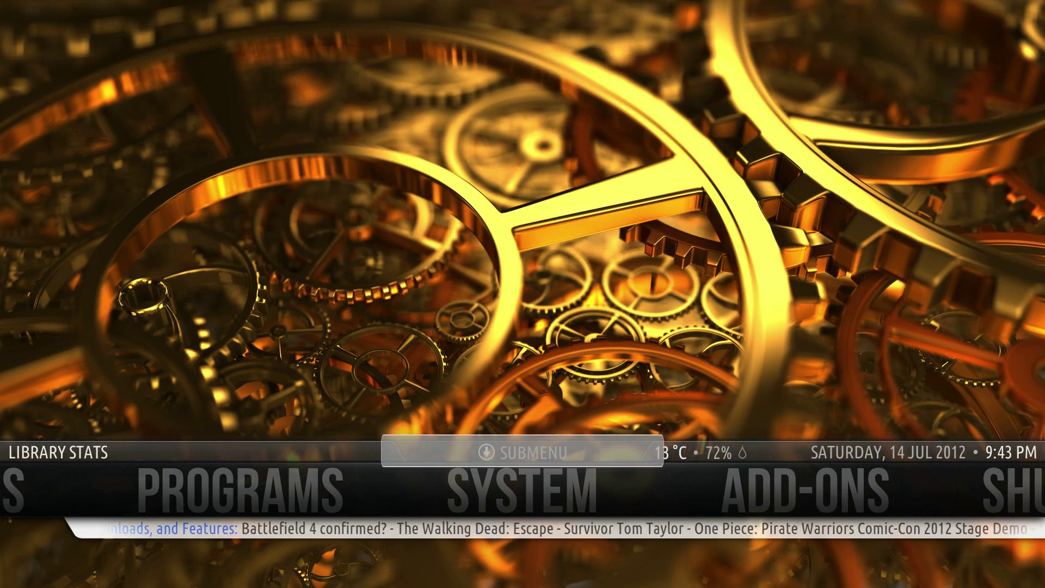
key("Up")
key("Return")
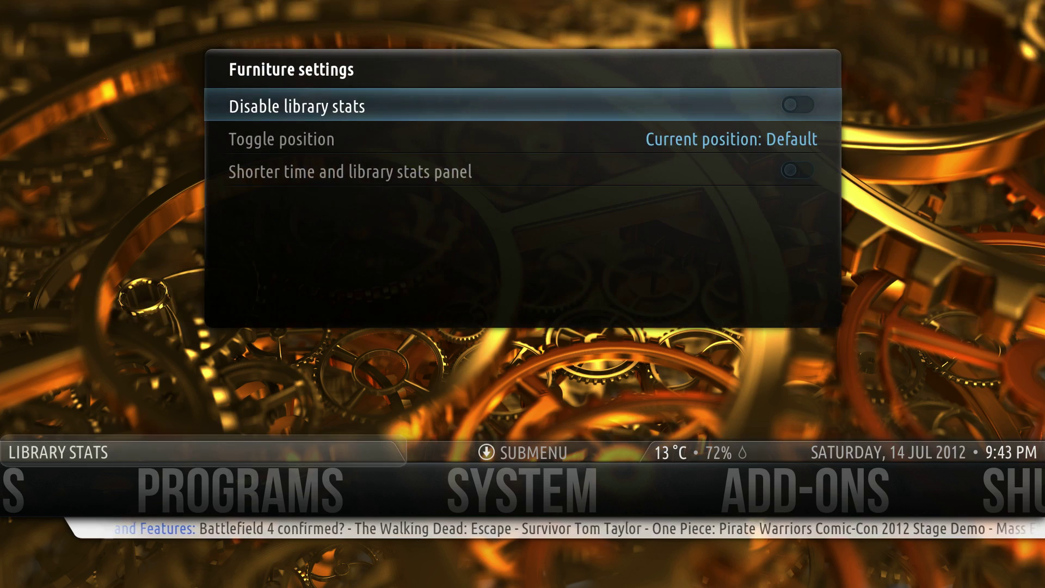
key("Return")
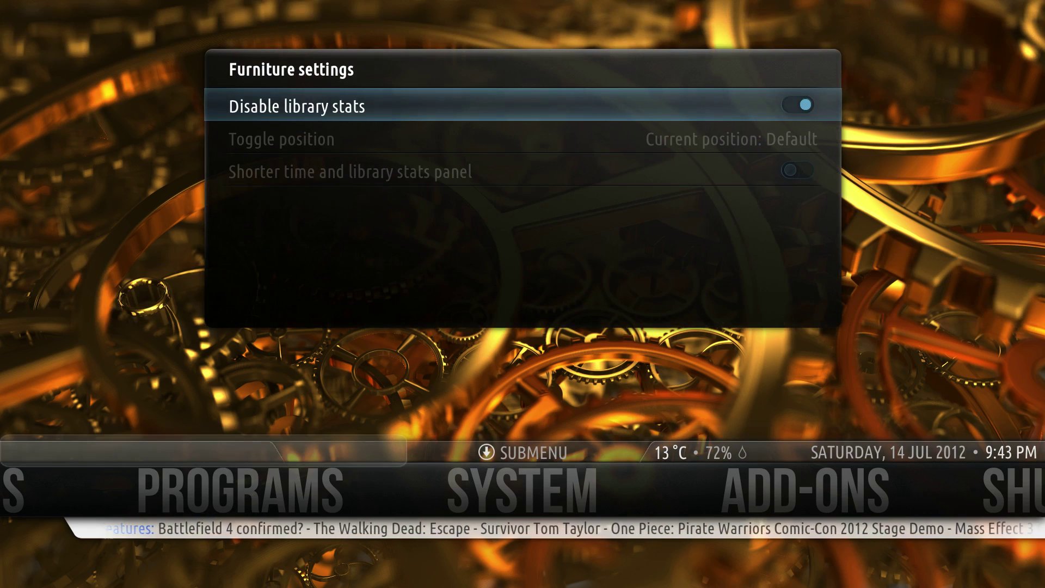
key("Return")
key("Down")
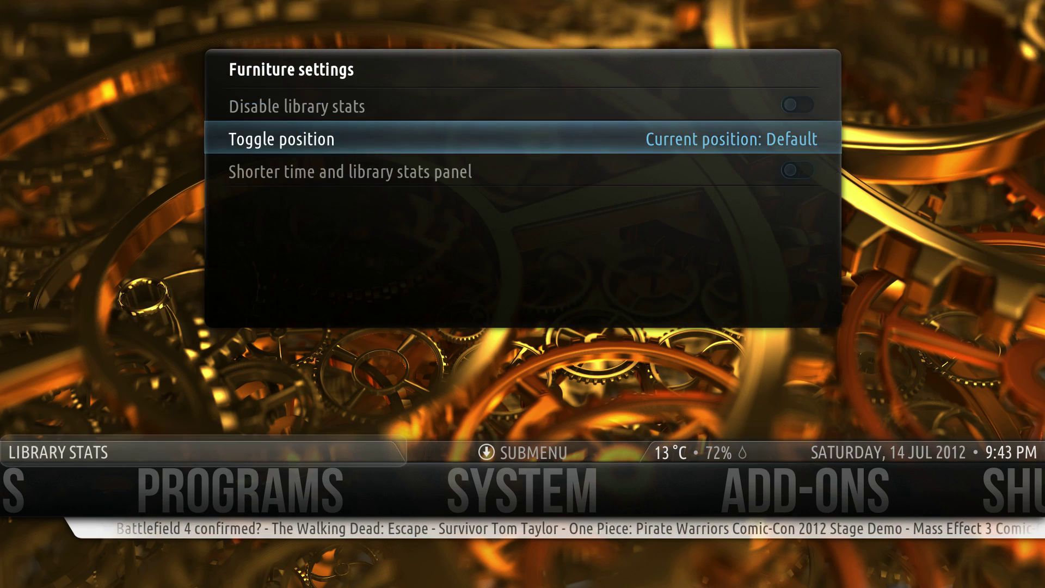
key("Return")
key("Return")
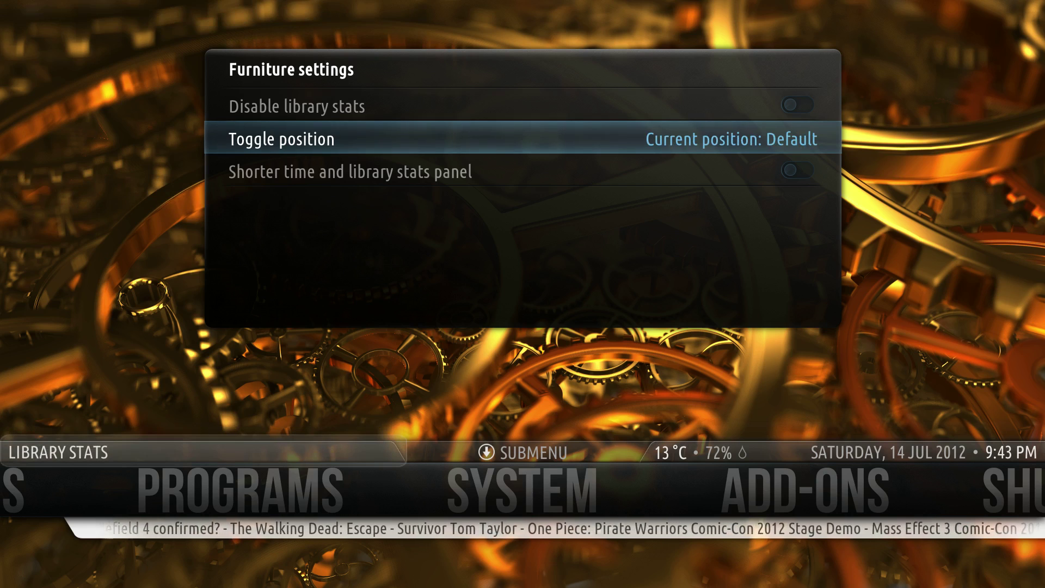
key("Down")
key("Return")
key("Return")
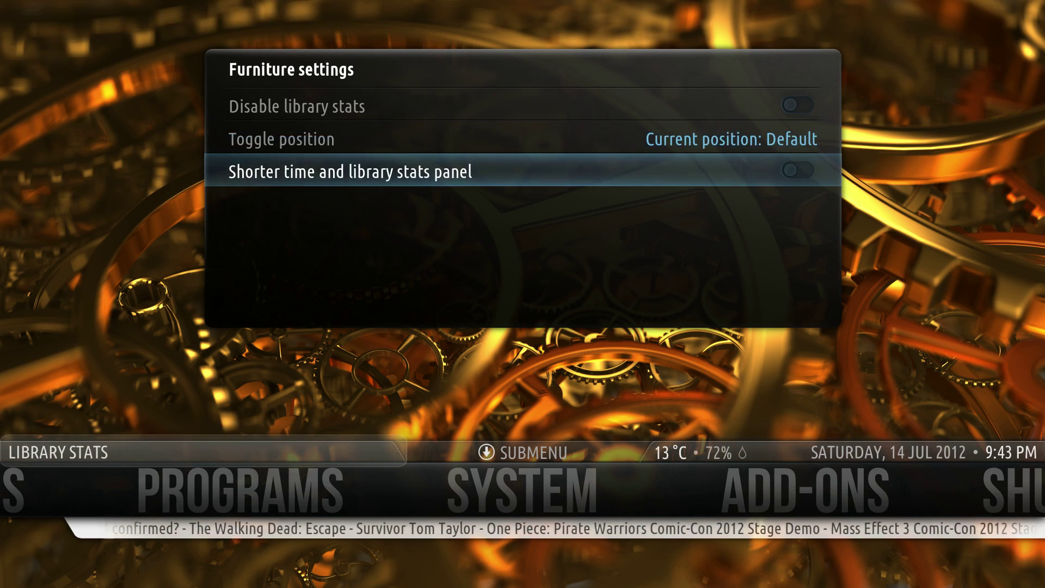
key("Escape")
key("Right")
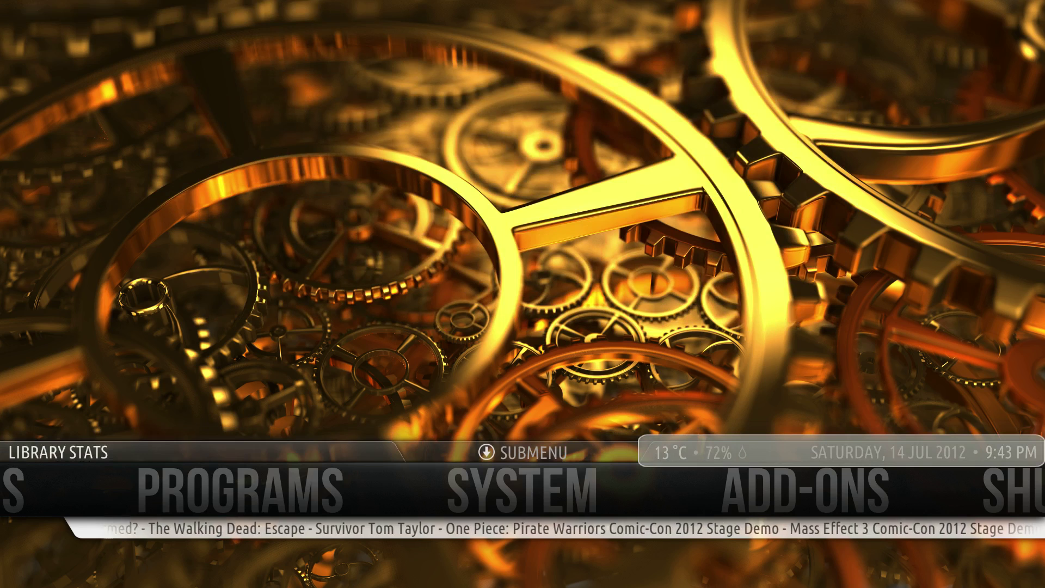
key("Return")
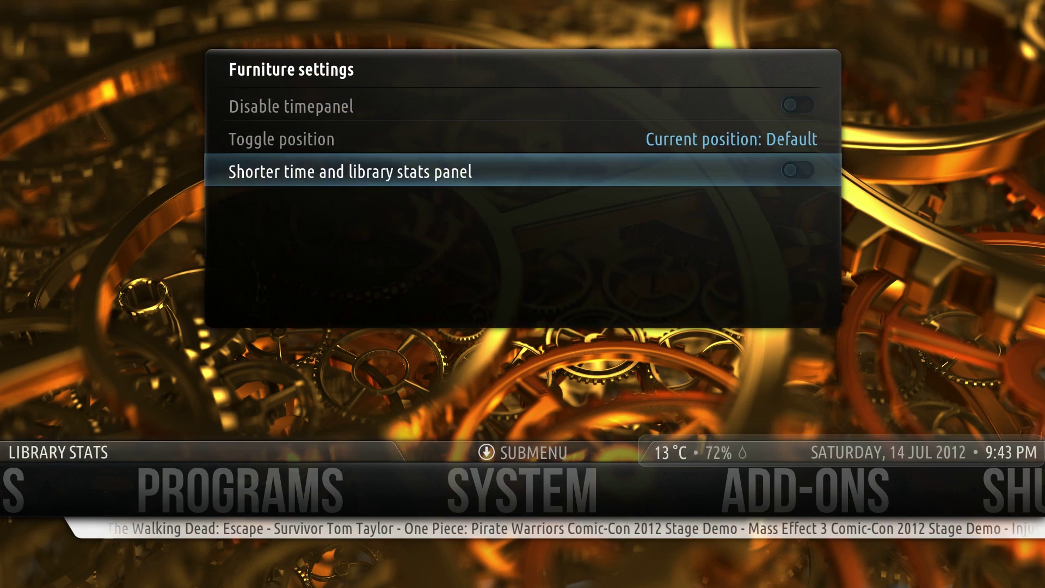
key("Up")
key("Up")
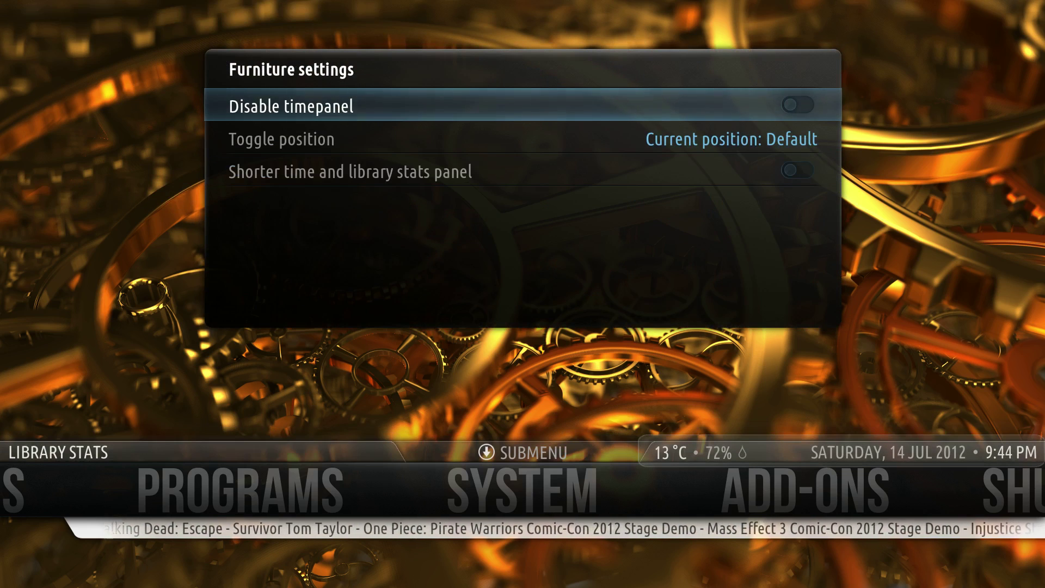
key("Return")
key("Return")
key("Down")
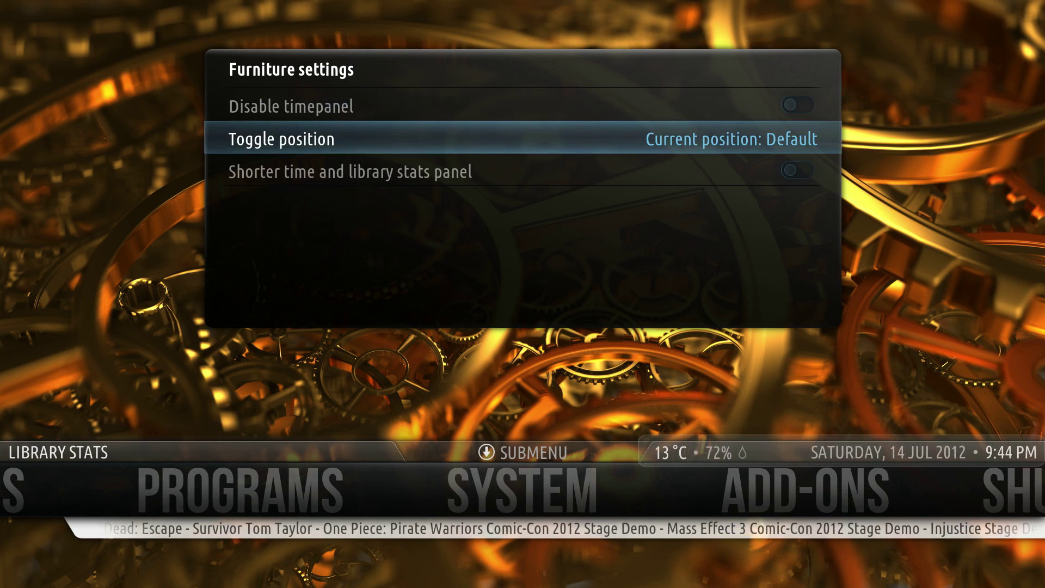
key("Return")
key("Return")
key("Down")
key("Return")
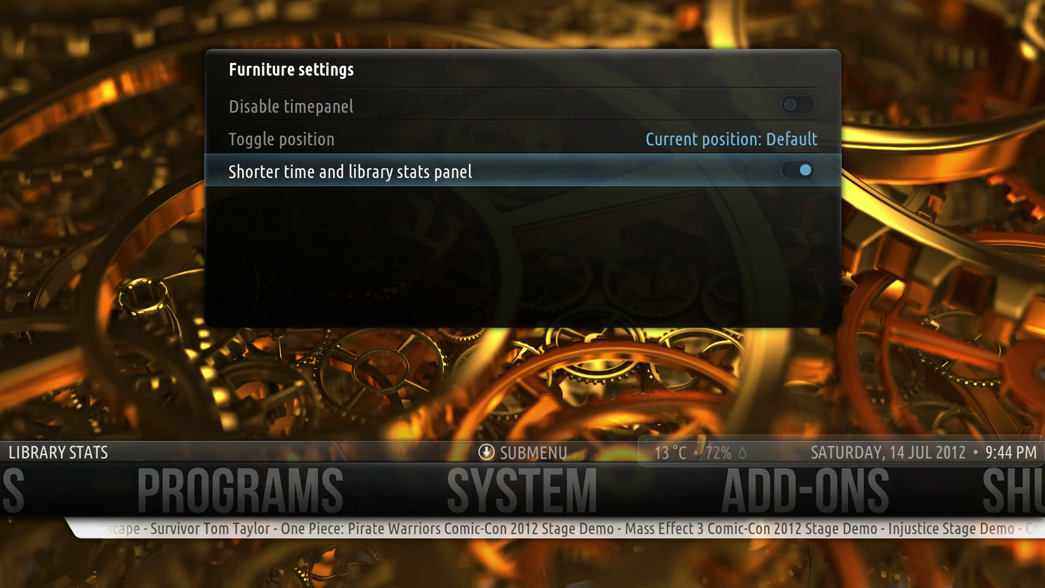
key("Return")
key("Escape")
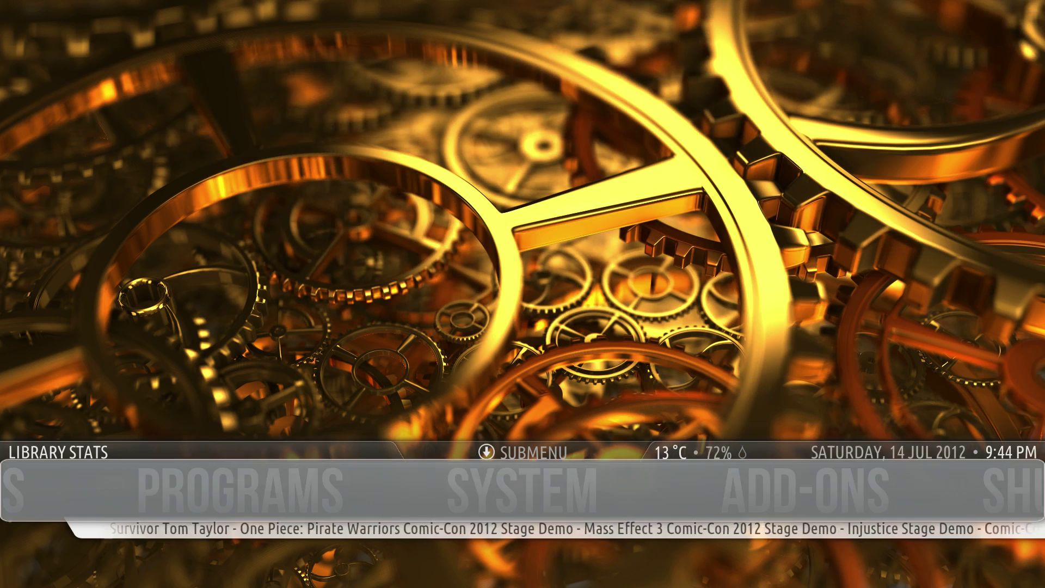
- Toggle the RSS news ticker off and on, and cycle the menu position back to default
key("Down")
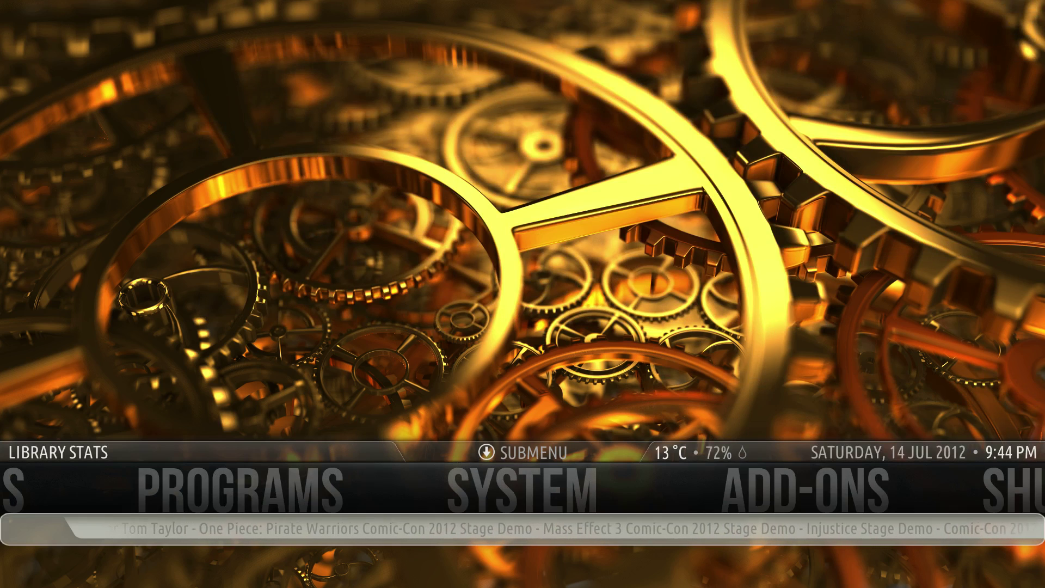
key("Return")
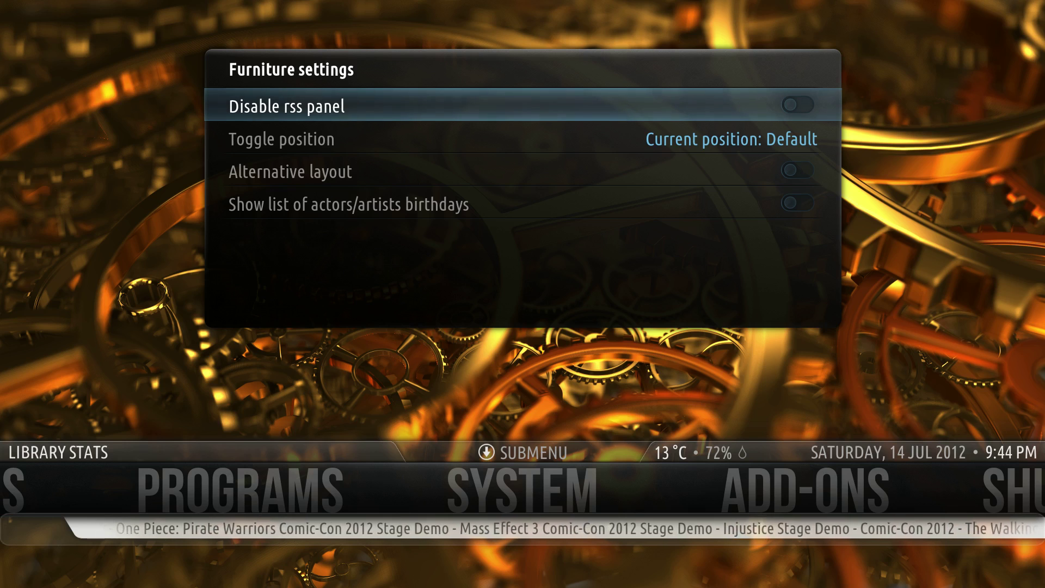
key("Return")
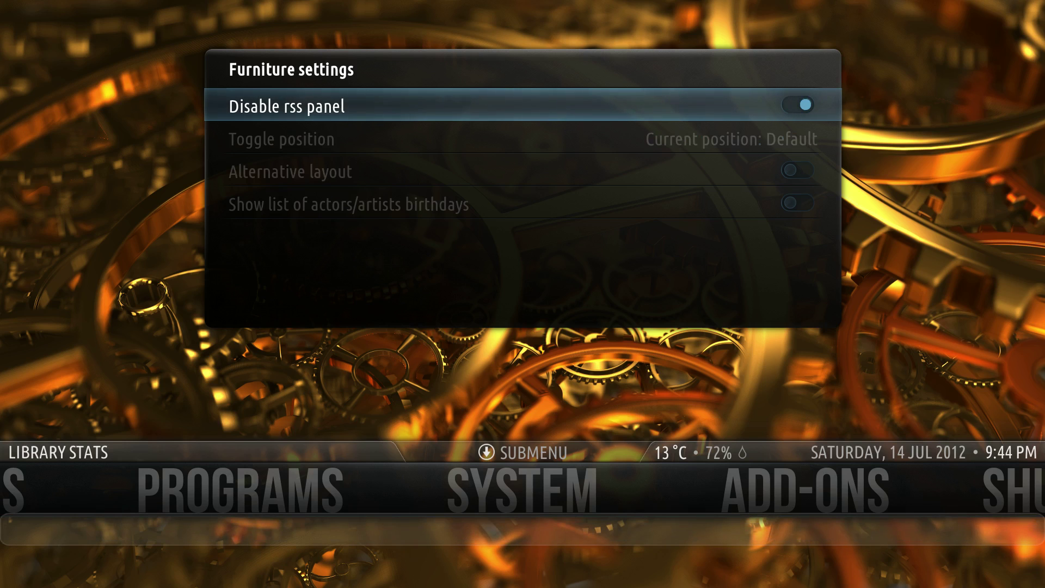
key("Return")
key("Down")
key("Return")
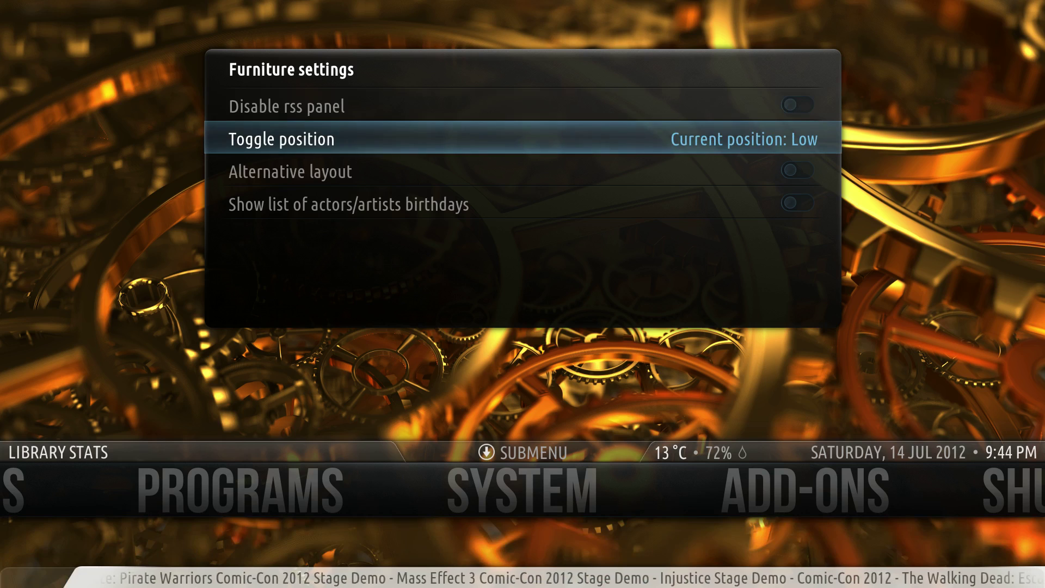
key("Return")
- Try Alternative layout and actors birthdays, leave both off, and close Furniture settings
key("Down")
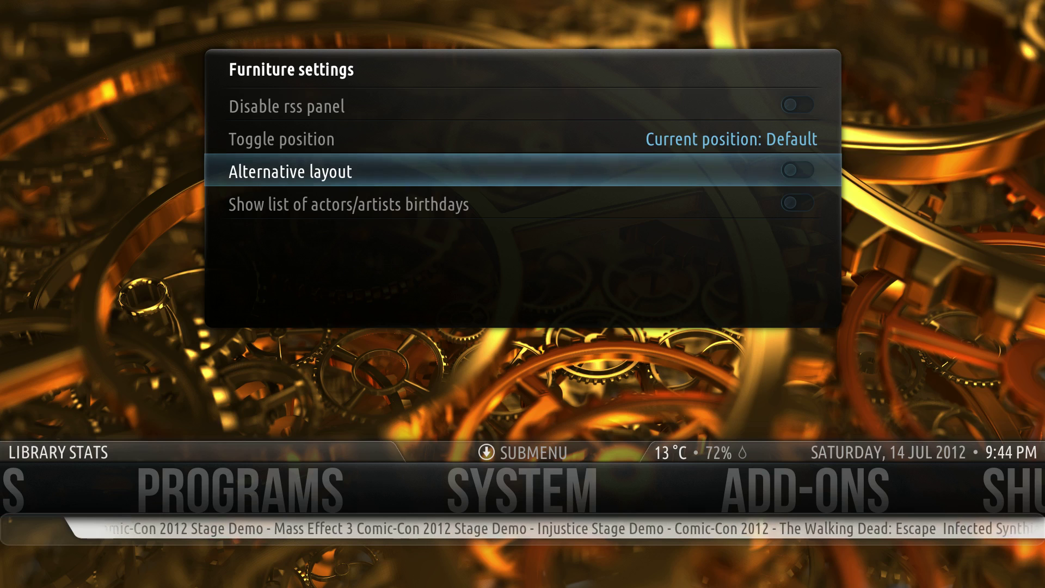
key("Return")
key("Return")
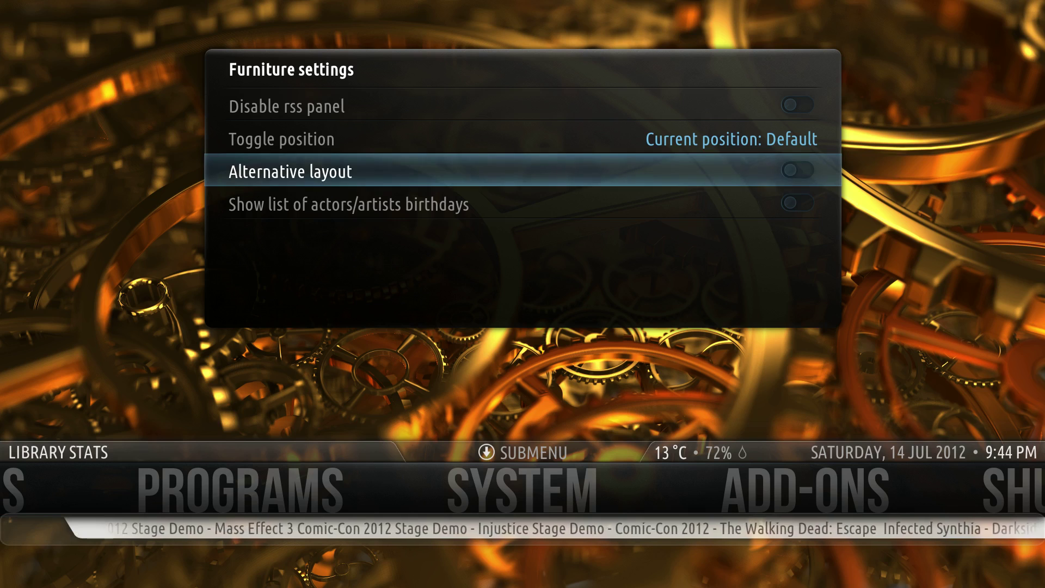
key("Down")
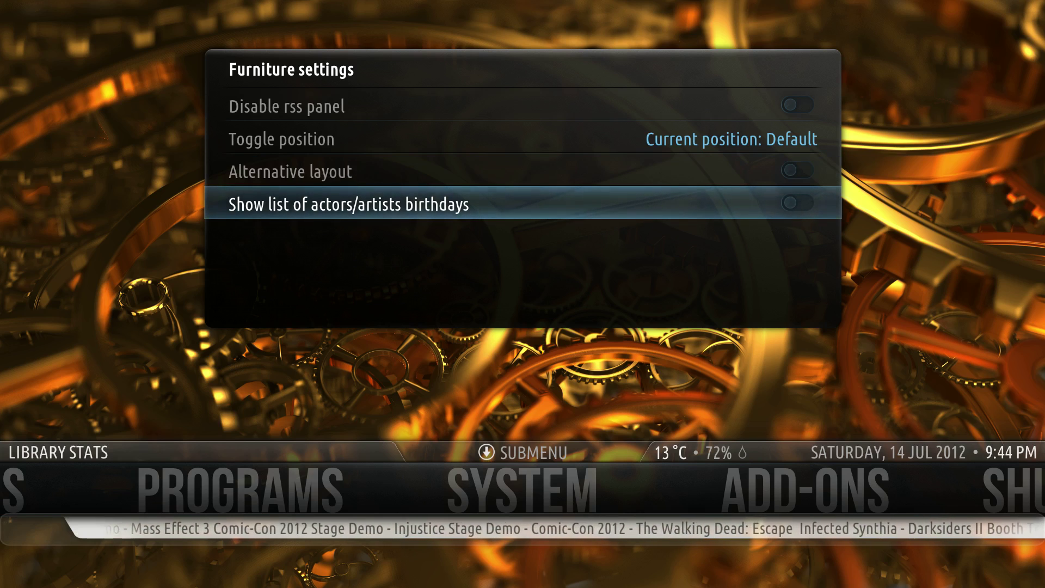
key("Return")
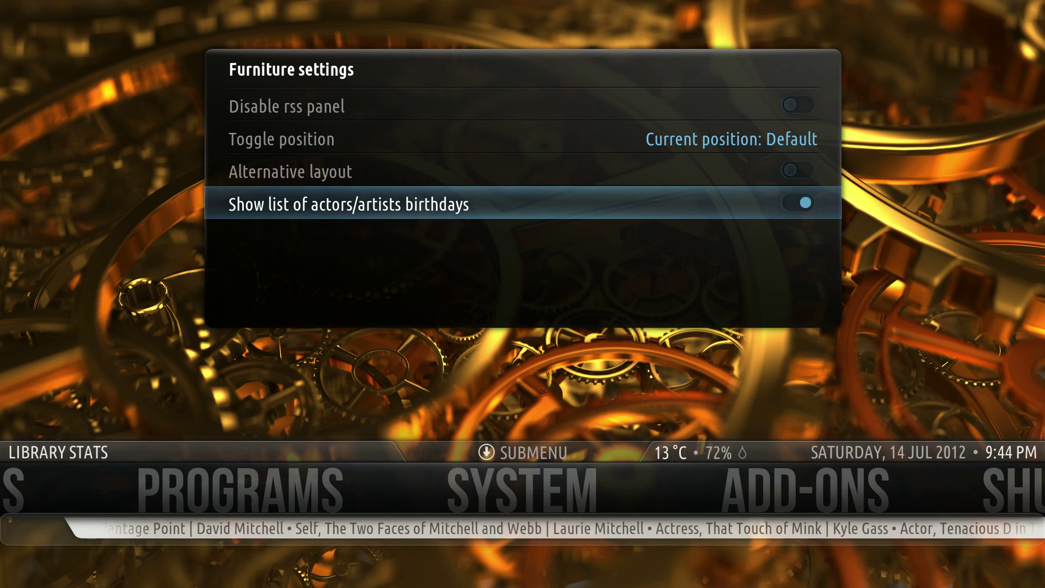
key("Return")
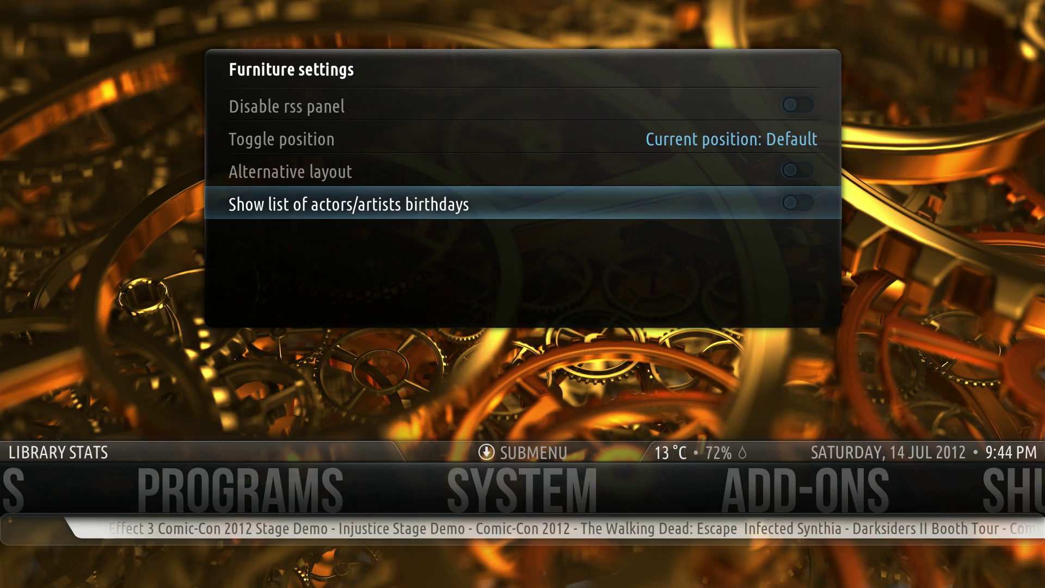
key("Escape")
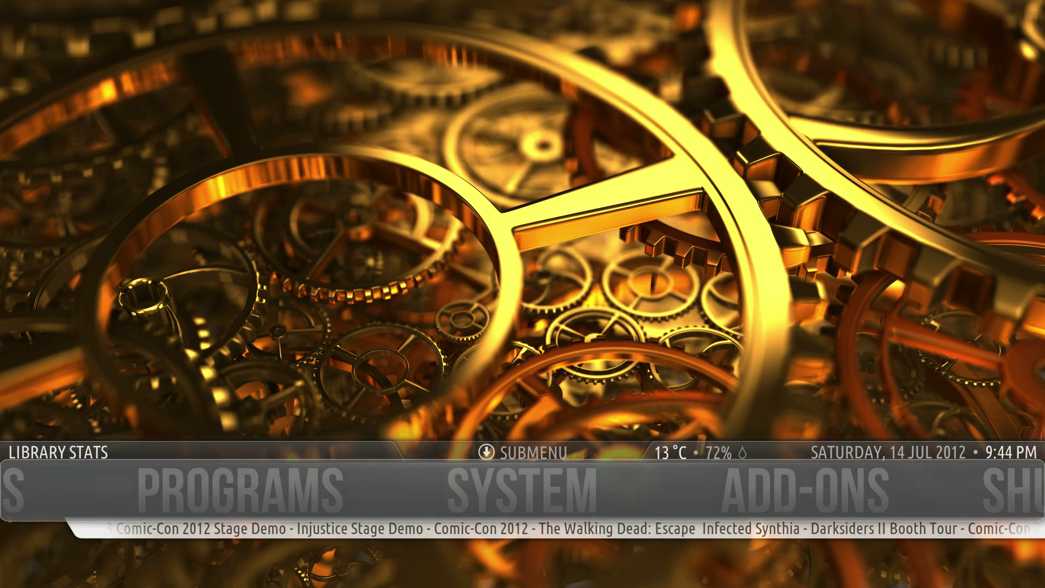
- Reopen Furniture settings, set position to Low, and cycle Main Menu Layout back to Labels
key("c")
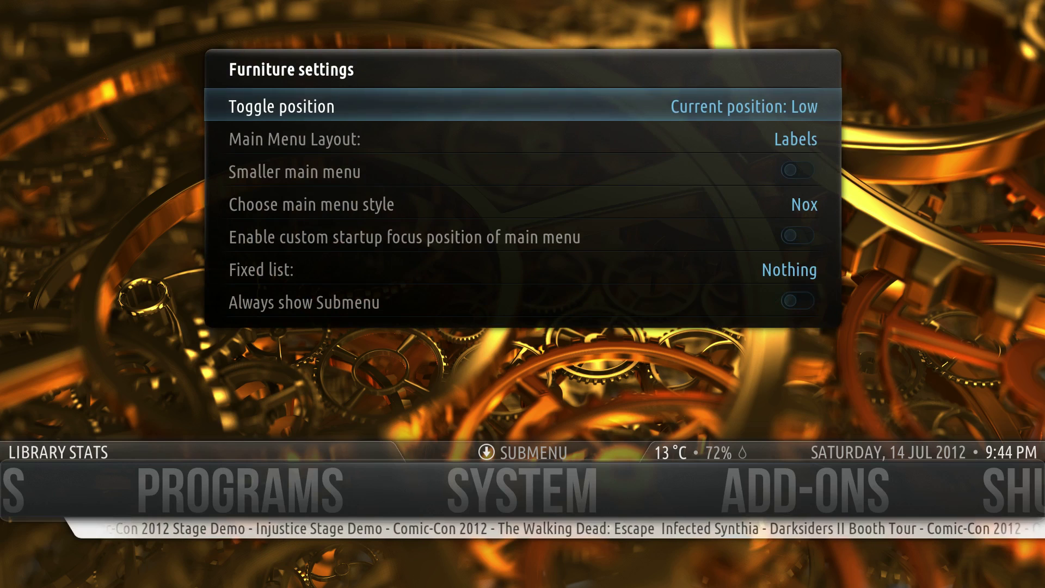
key("Return")
key("Return")
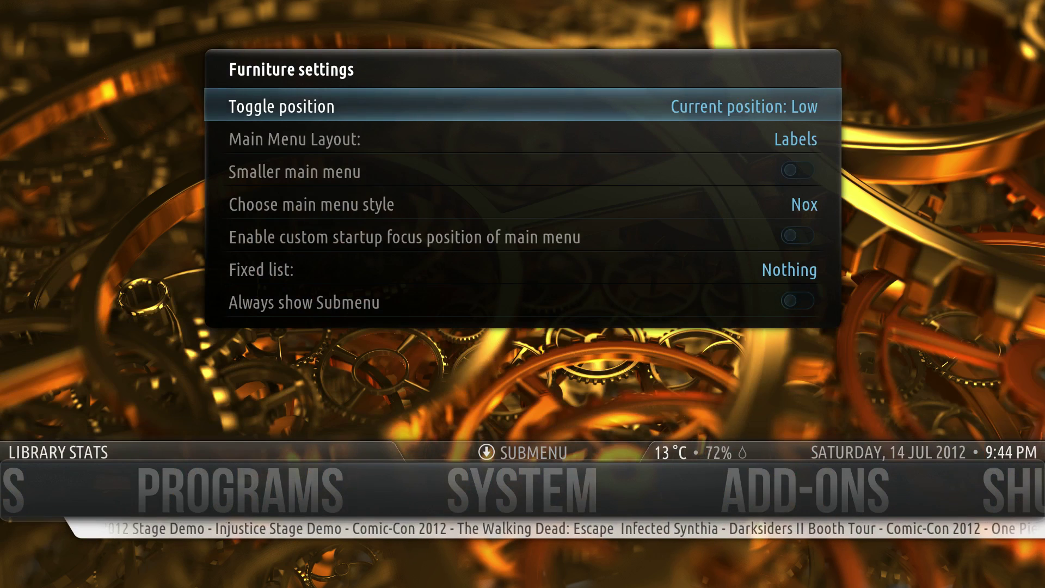
key("Down")
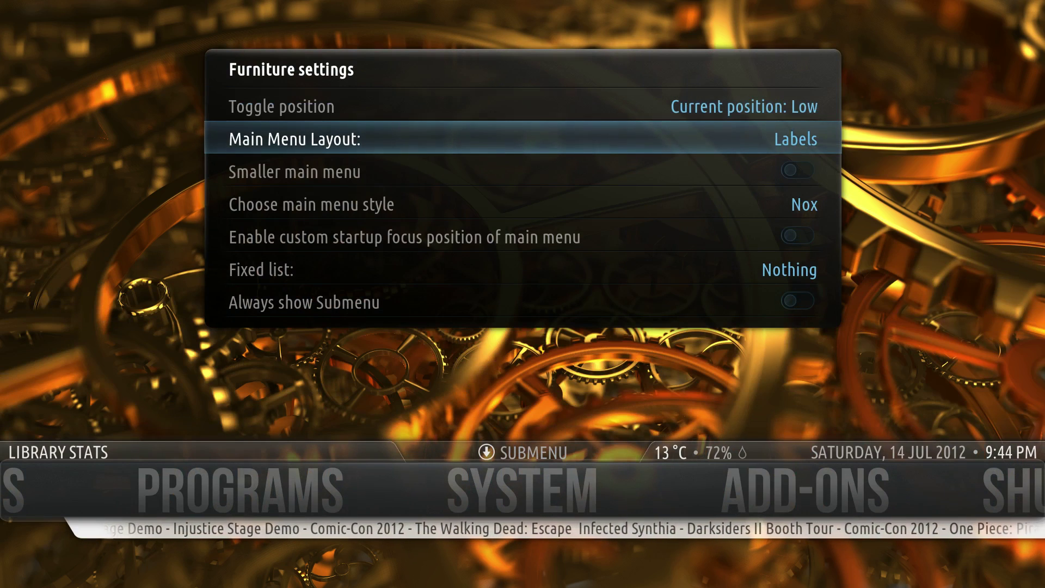
key("Return")
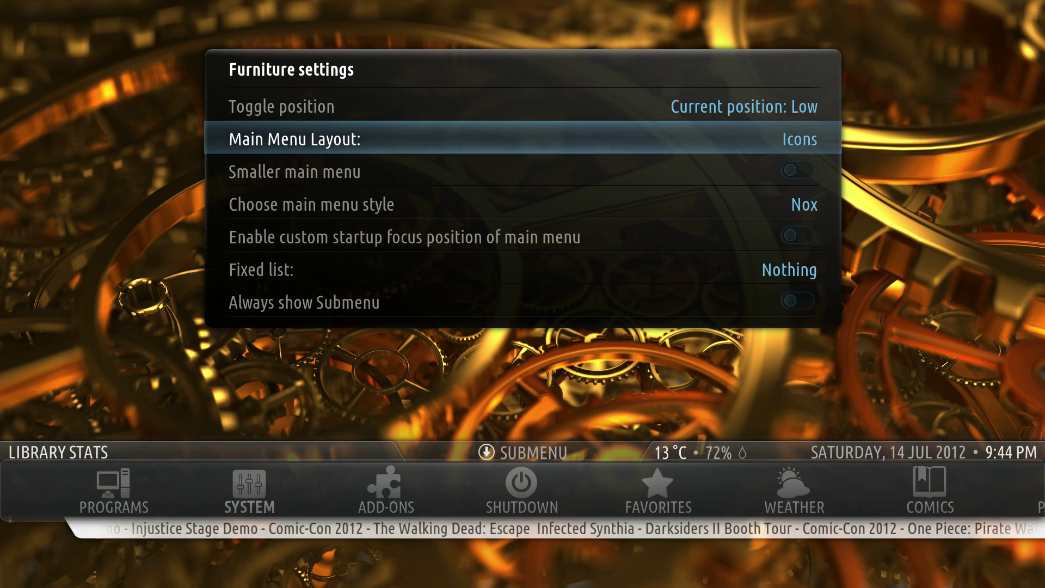
key("Return")
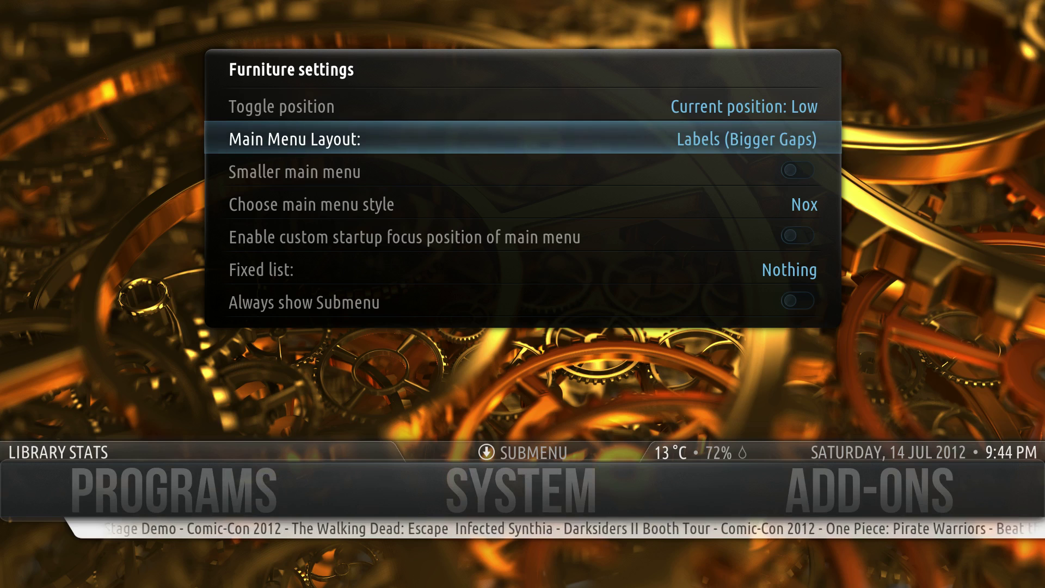
key("Return")
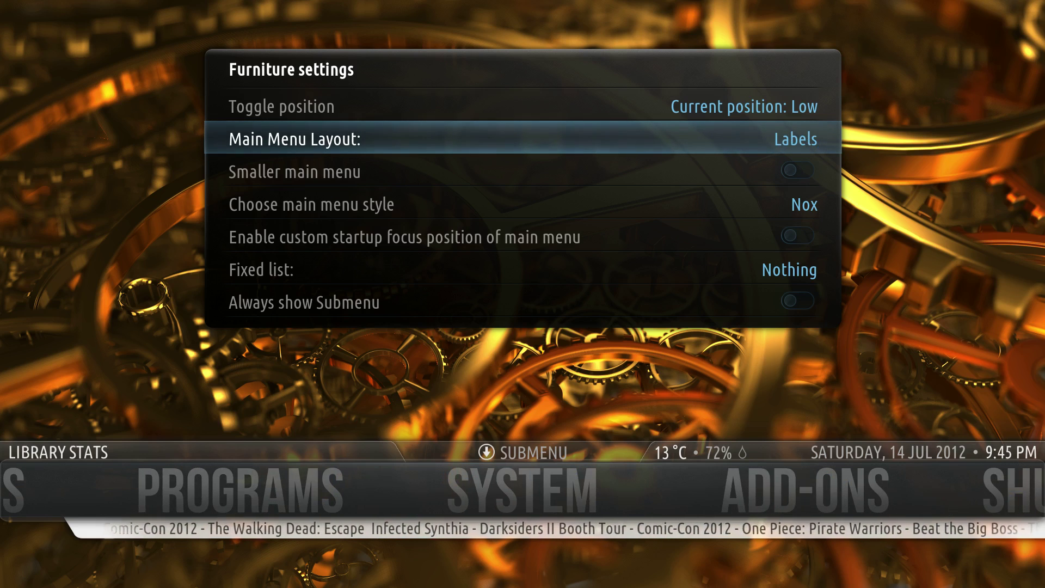
- Enable Smaller main menu and cycle the menu style through Glass and Classic back to Nox
key("Down")
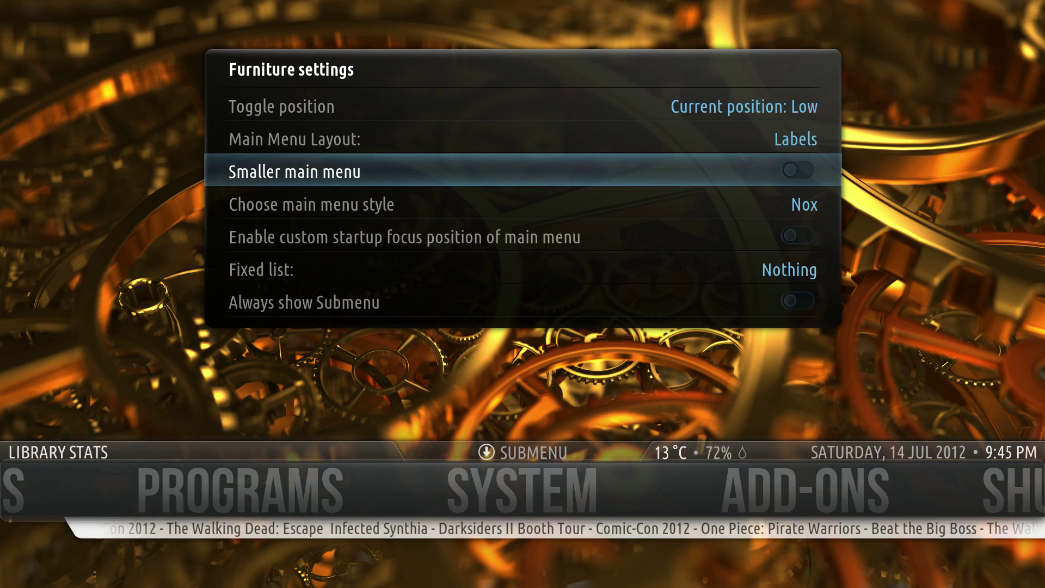
key("Return")
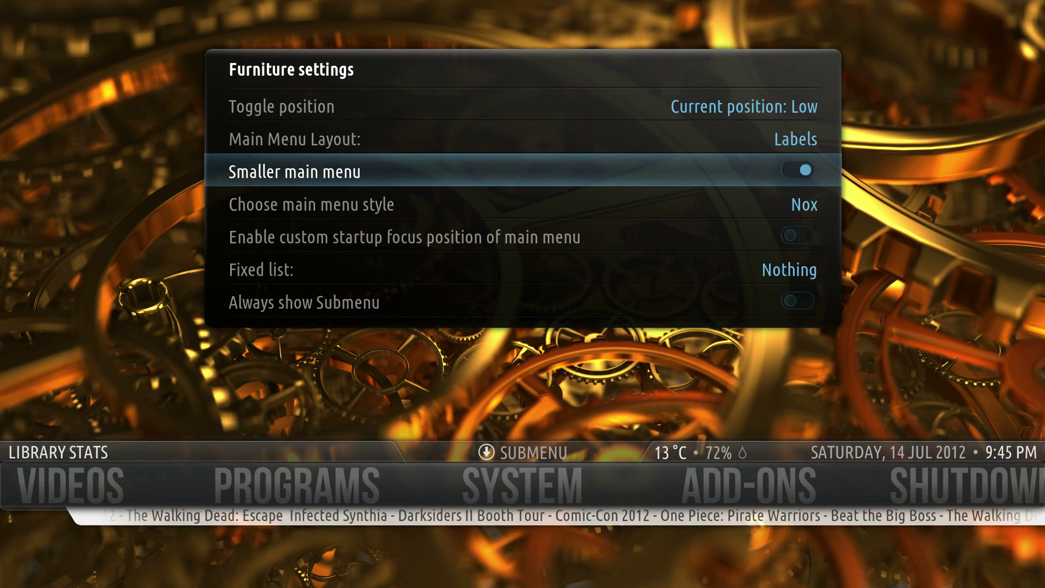
key("Return")
key("Return")
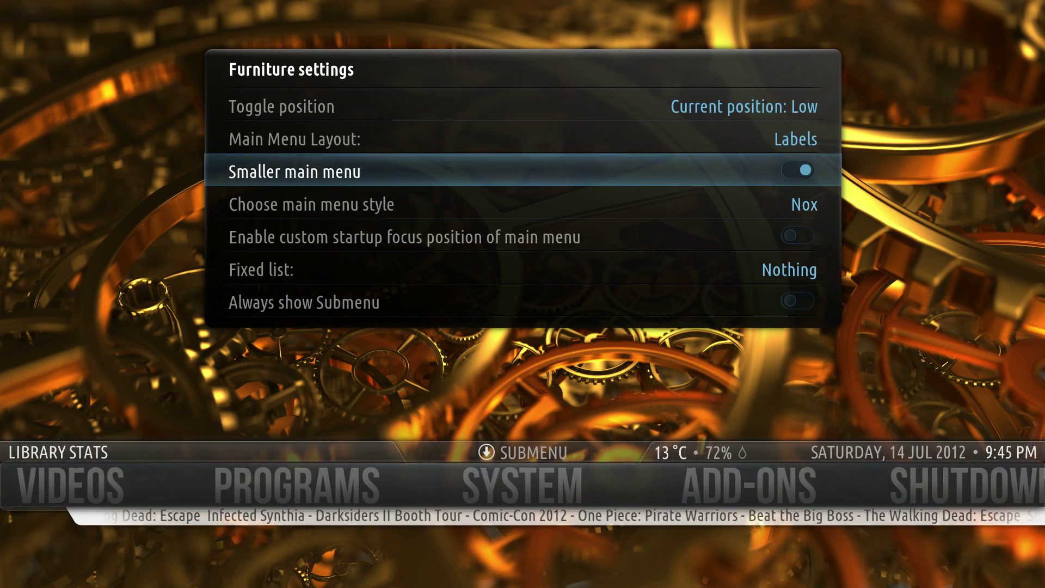
key("Down")
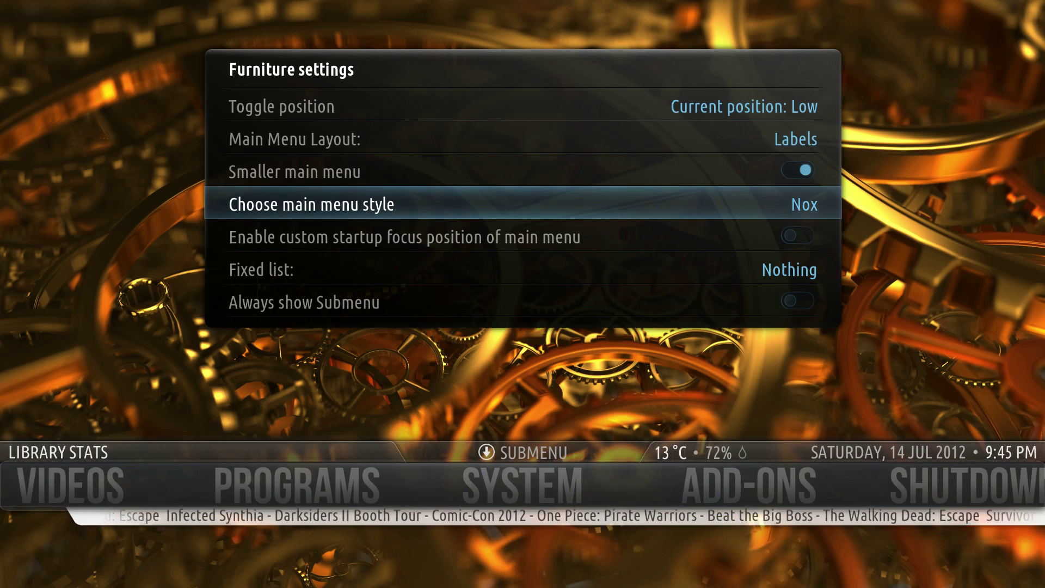
key("Return")
key("Return")
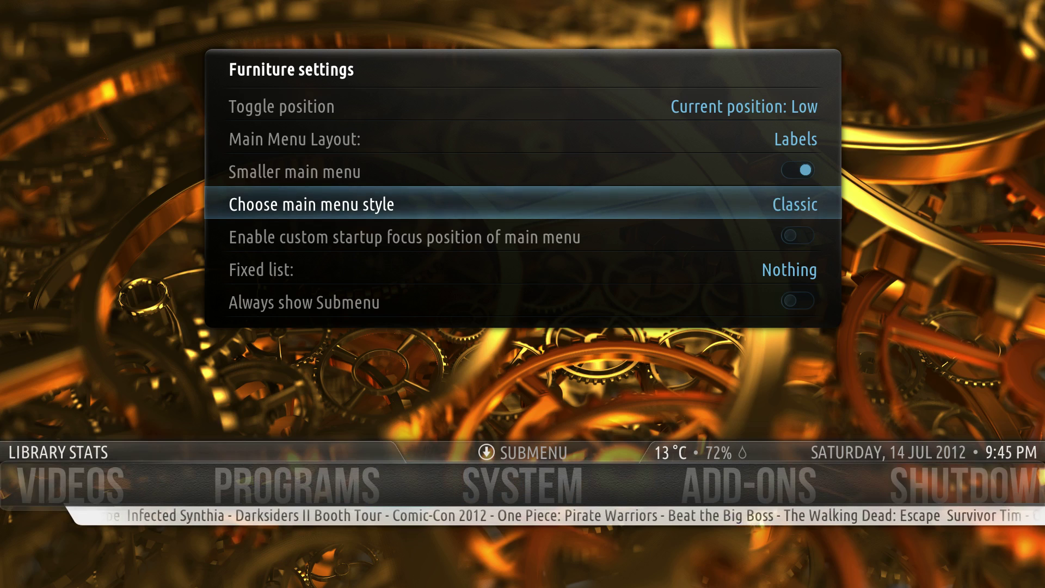
key("Return")
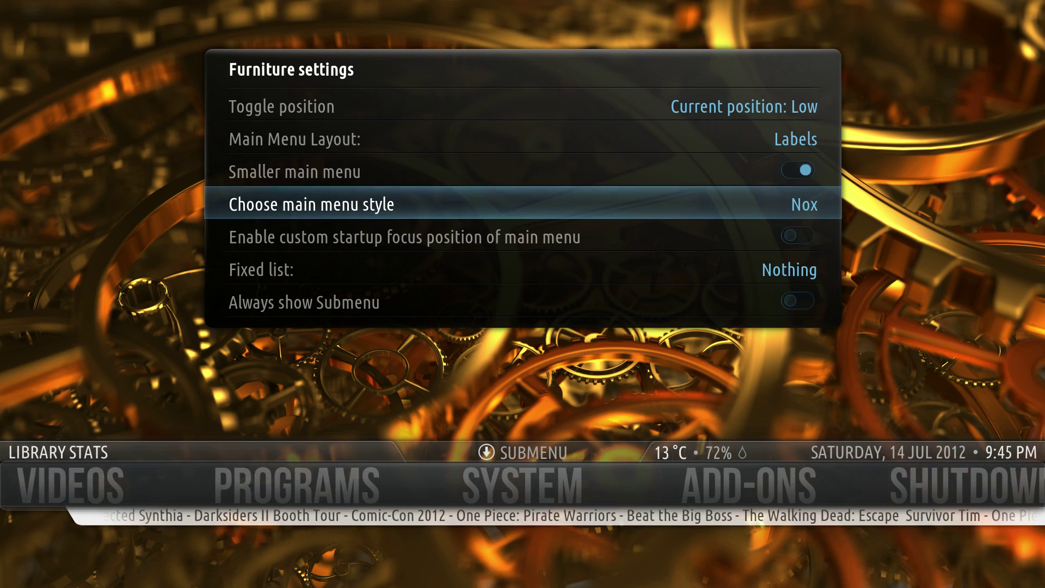
key("Down")
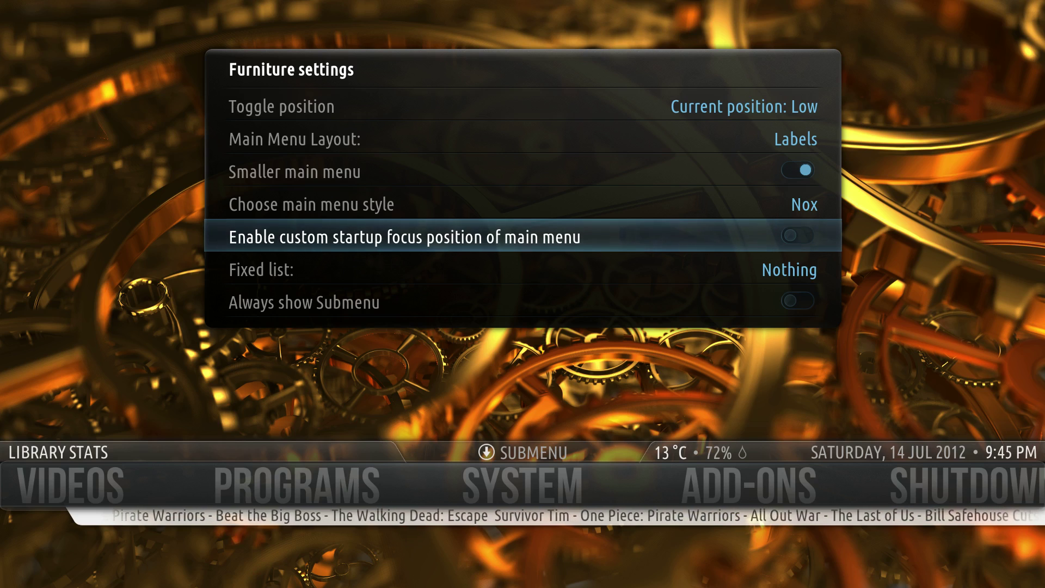
key("Return")
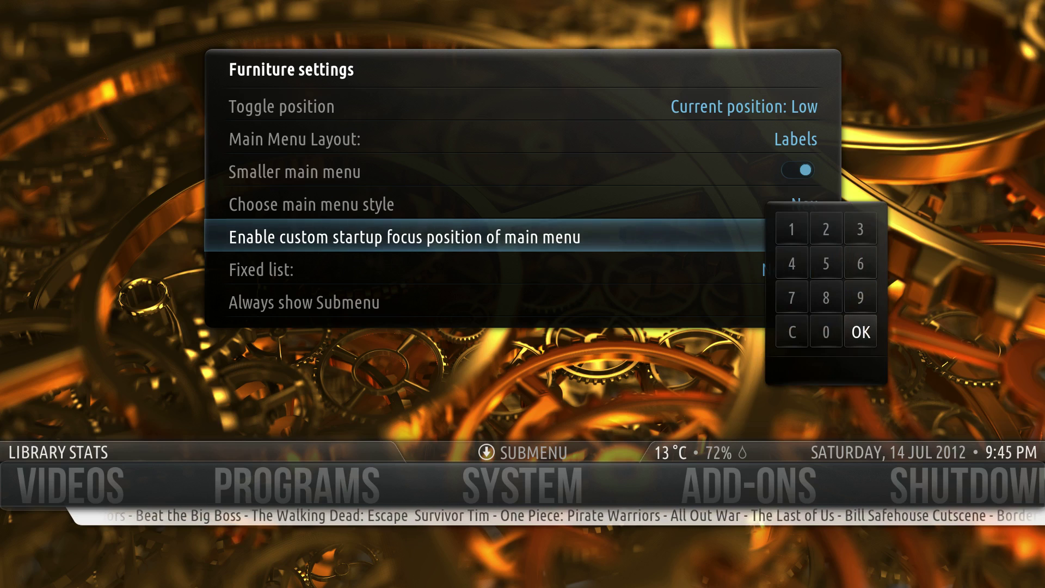
type("3")
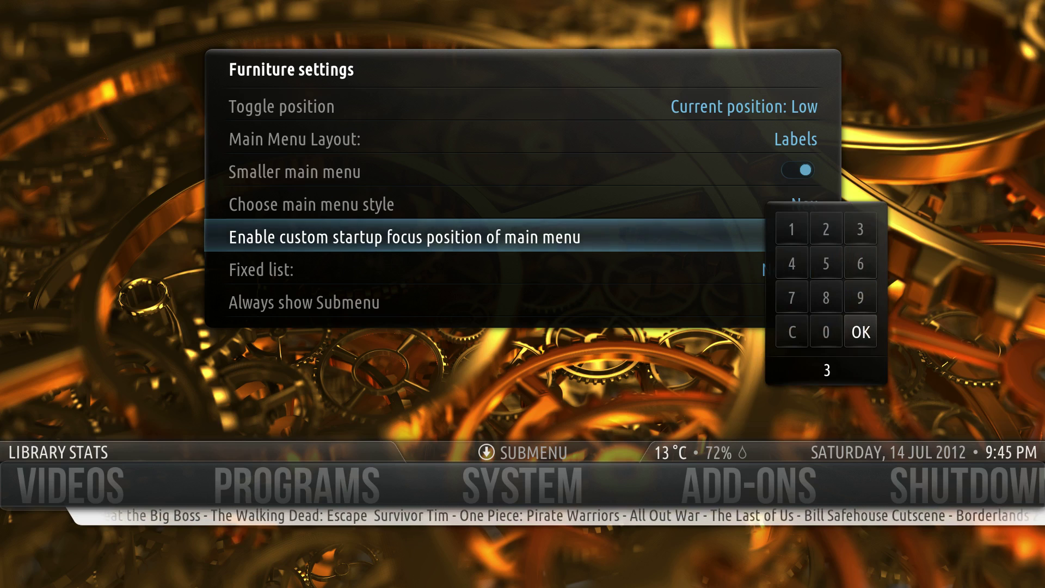
key("Return")
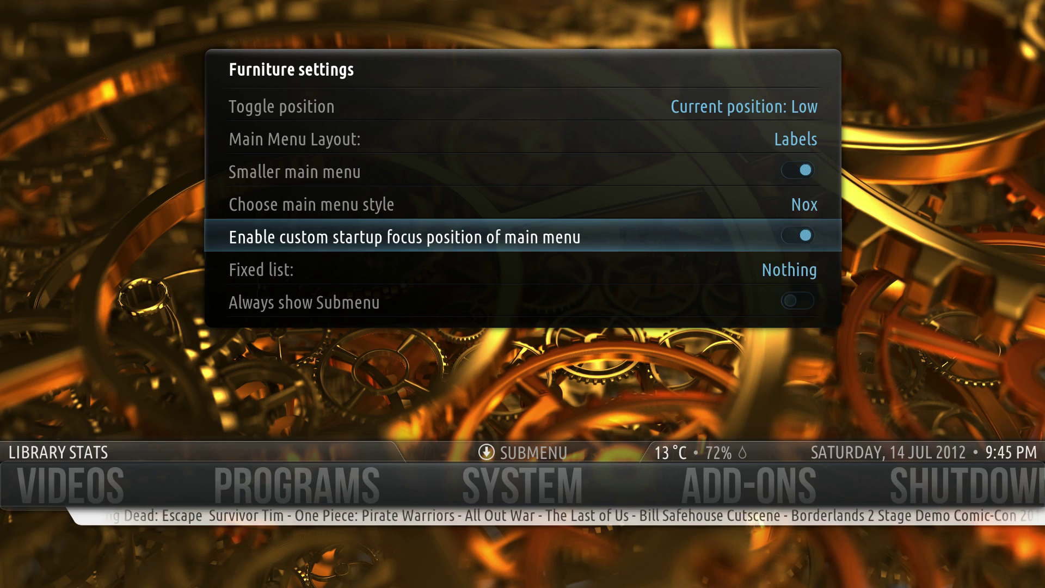
key("Return")
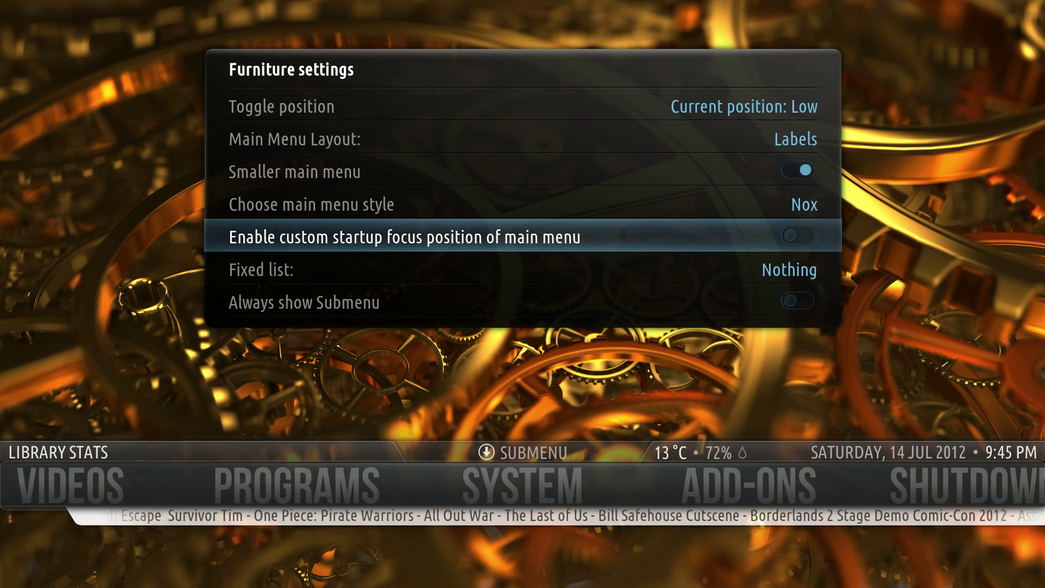
key("Down")
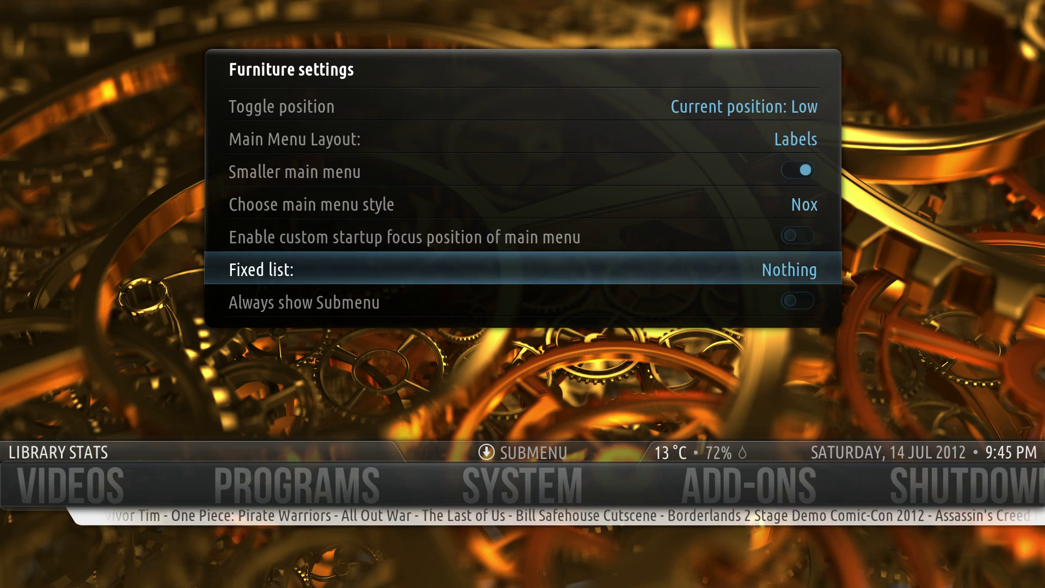
- Cycle the Fixed list option until it reads Main Menu, then close Furniture settings
key("Return")
key("Return")
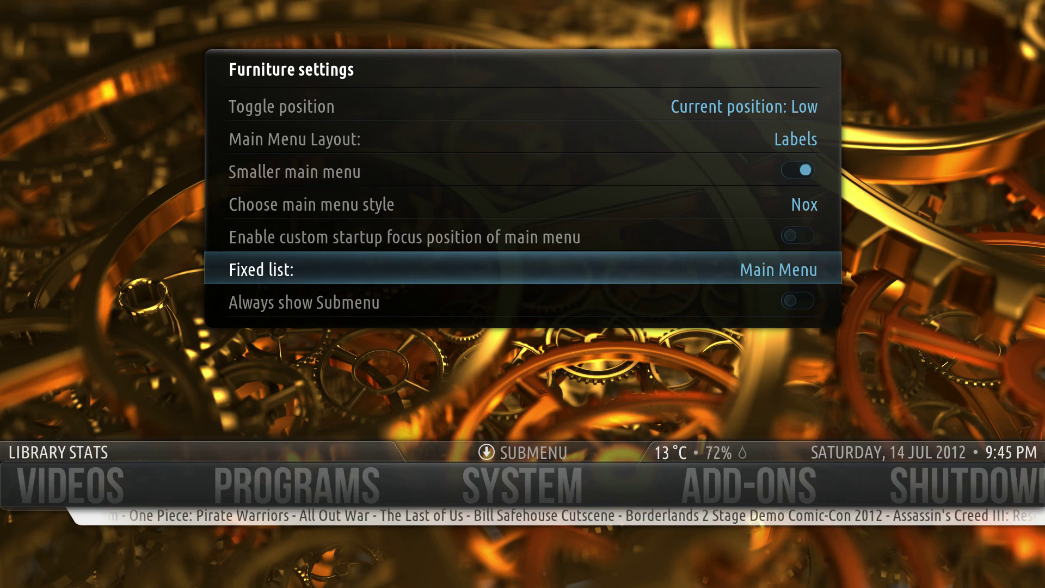
key("Return")
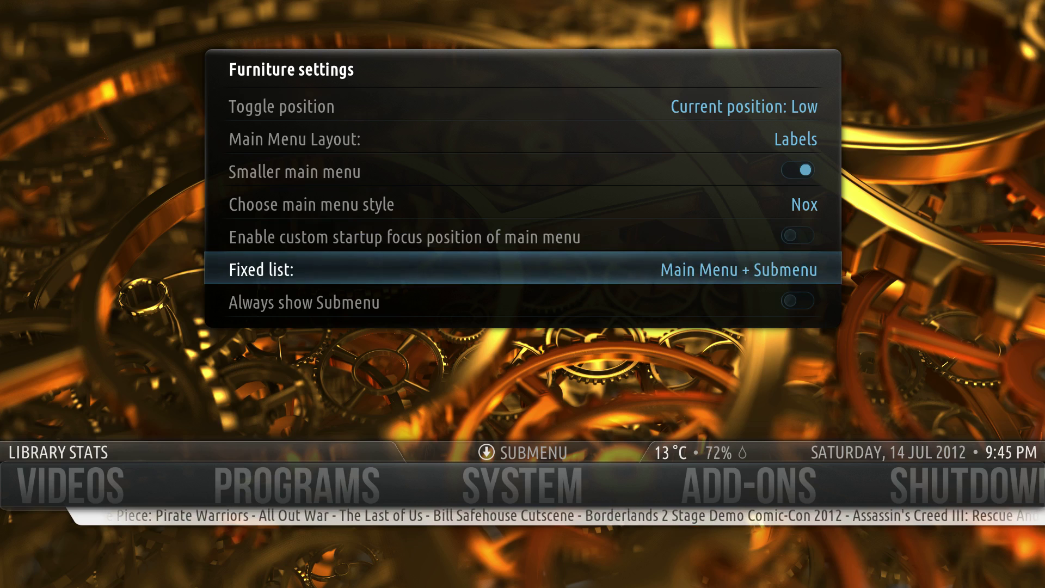
key("Return")
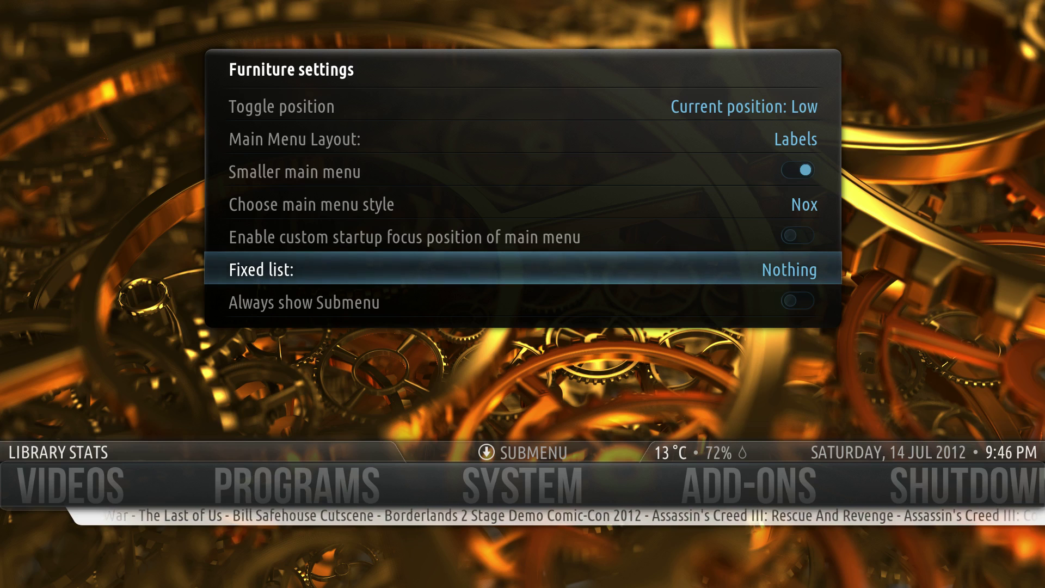
key("Return")
key("Return")
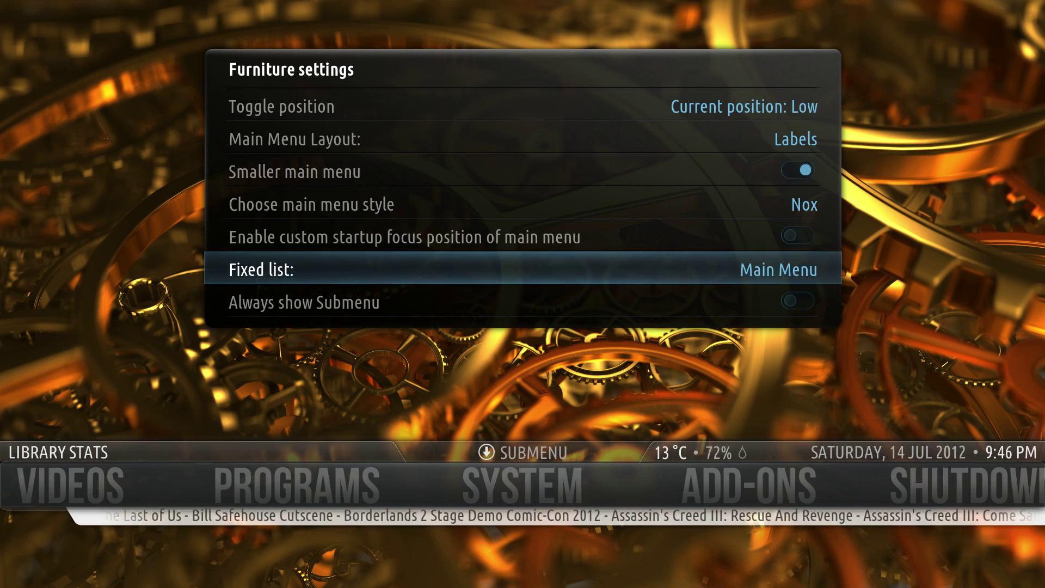
key("Escape")
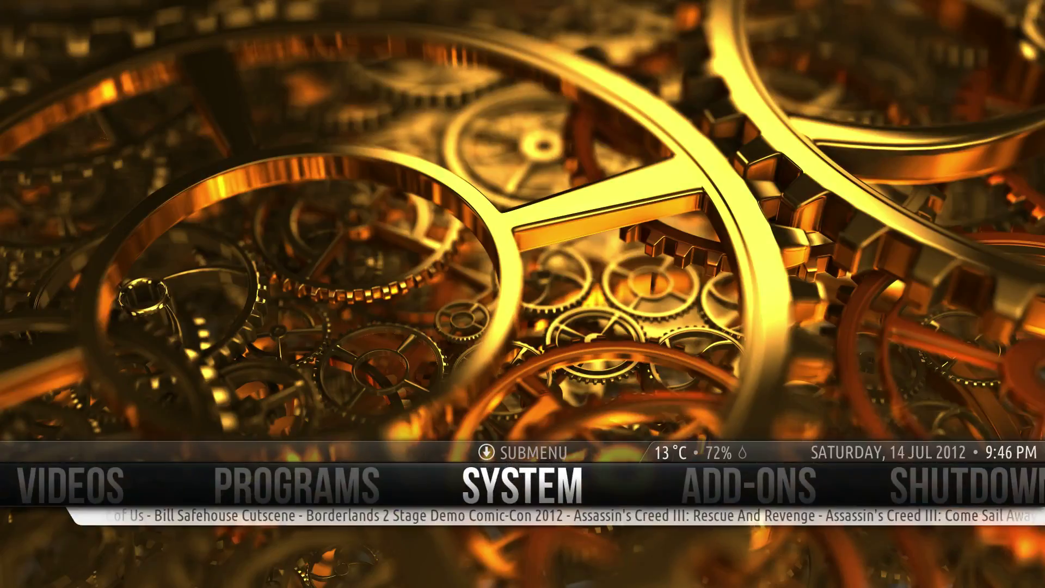
key("Right")
key("Right")
key("Right")
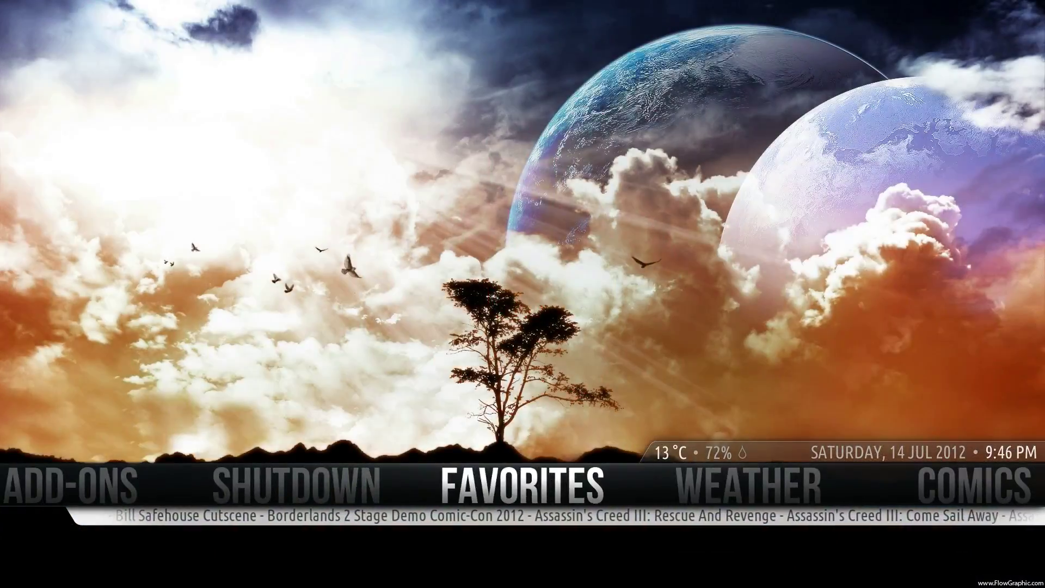
key("Right")
key("Right")
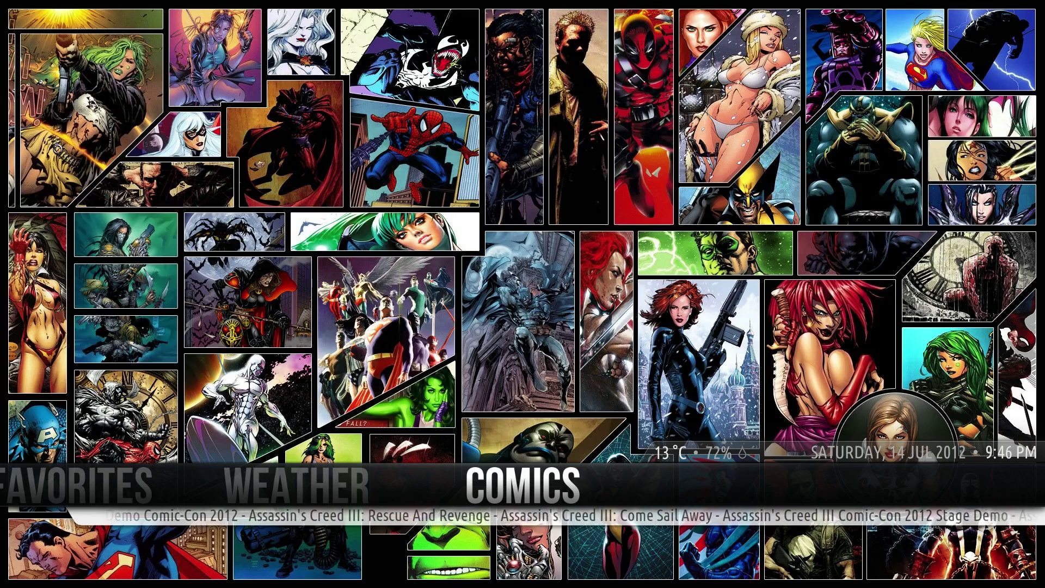
key("Right")
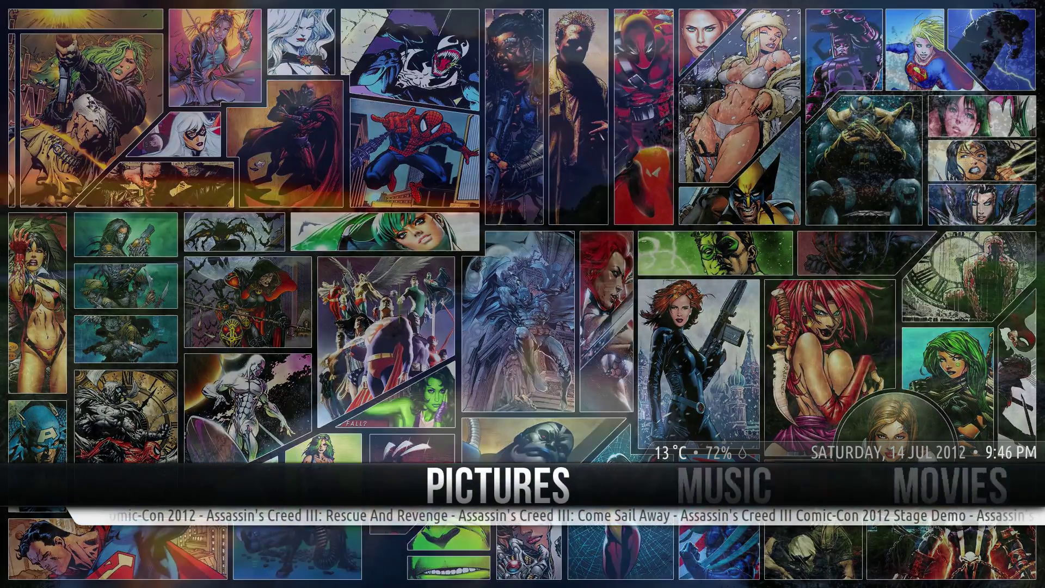
key("Right")
key("Right")
key("Right")
key("Right")
key("Right")
key("Right")
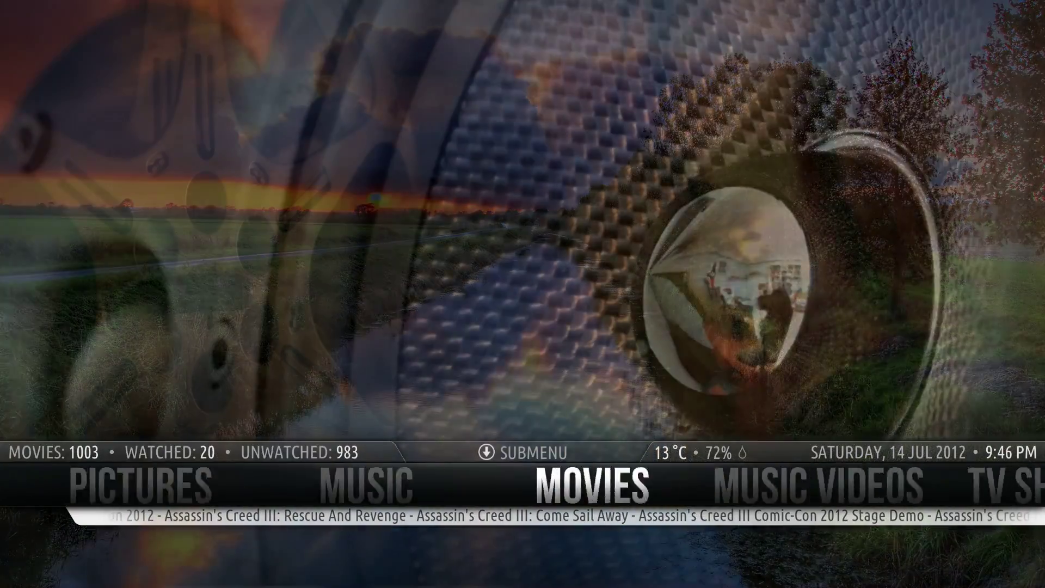
key("Right")
key("Right")
key("Right")
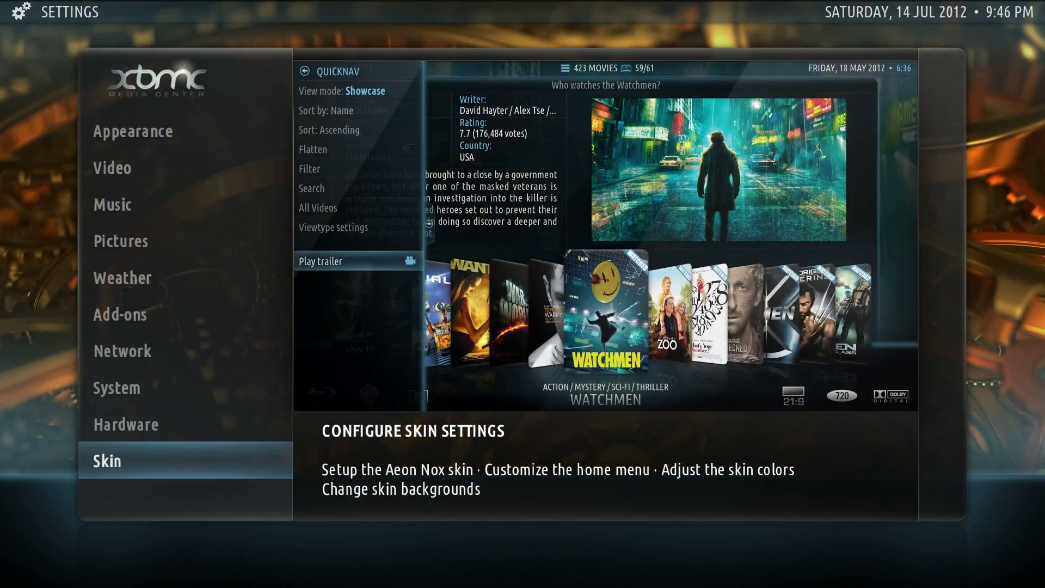
- Set Fixed list to Main Menu + Submenu in home window furniture and return home
key("Right")
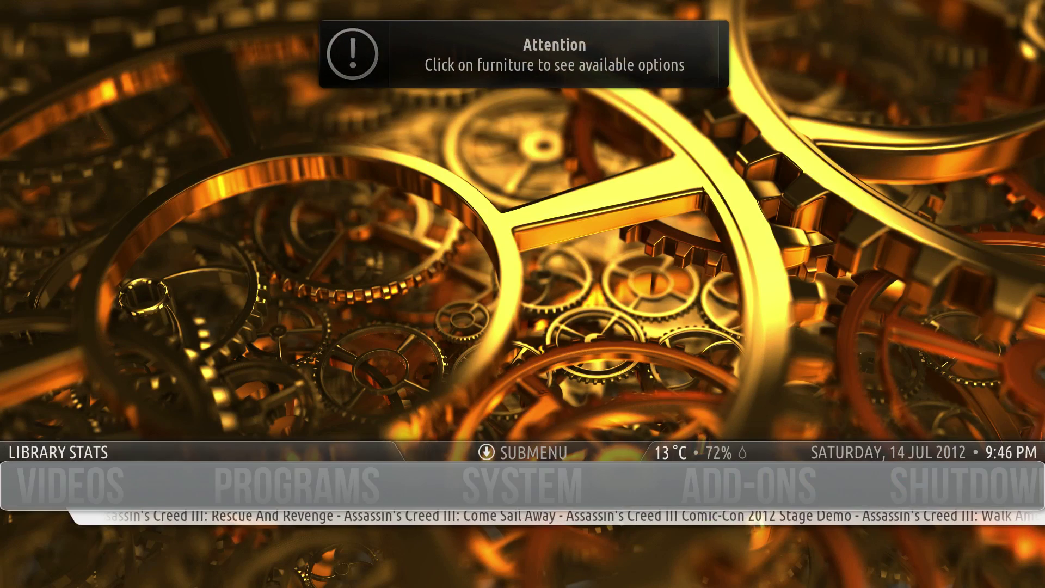
key("Return")
key("Return")
key("Return")
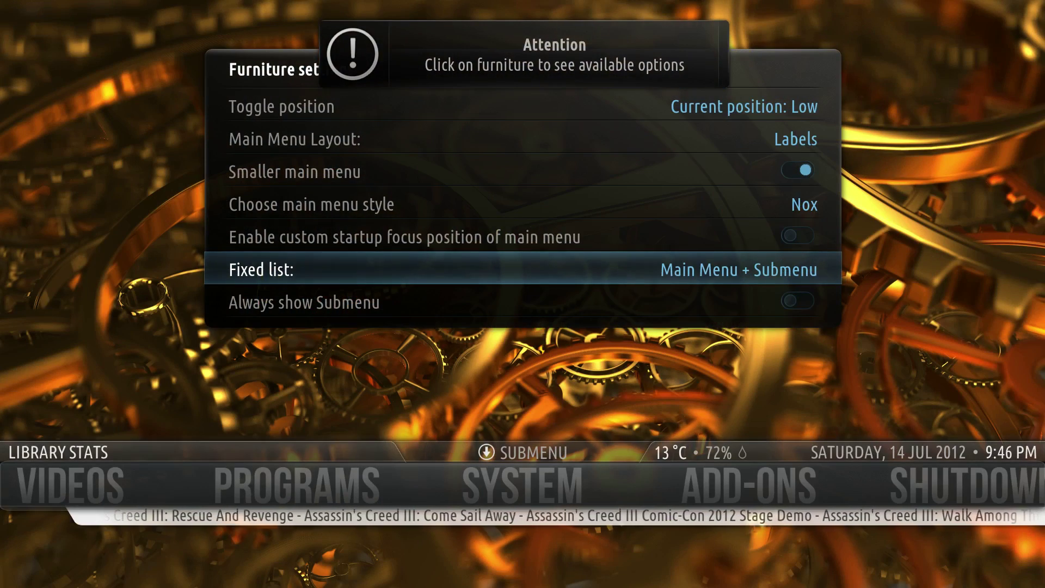
key("Escape")
key("Escape")
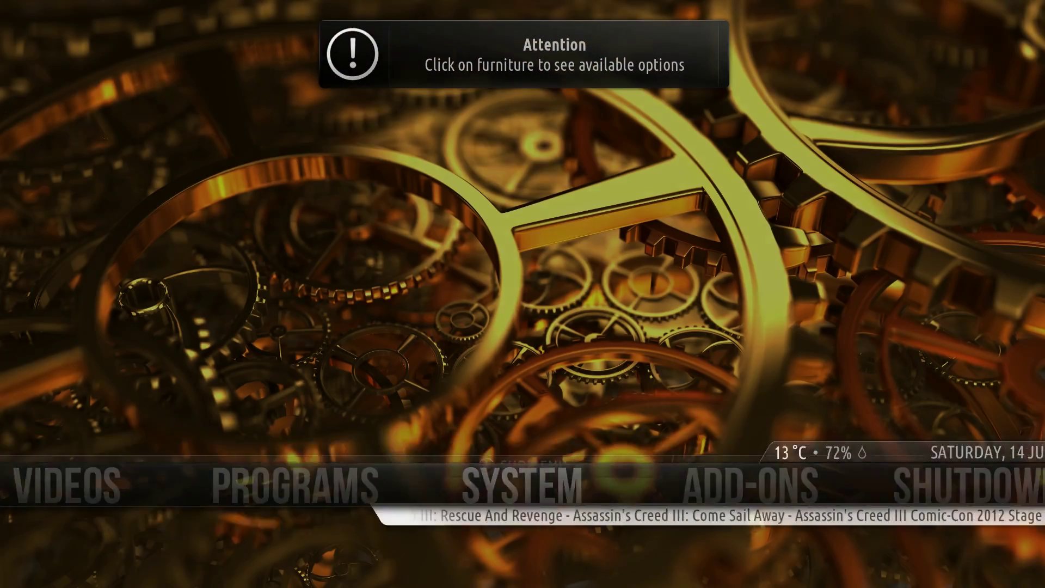
key("Escape")
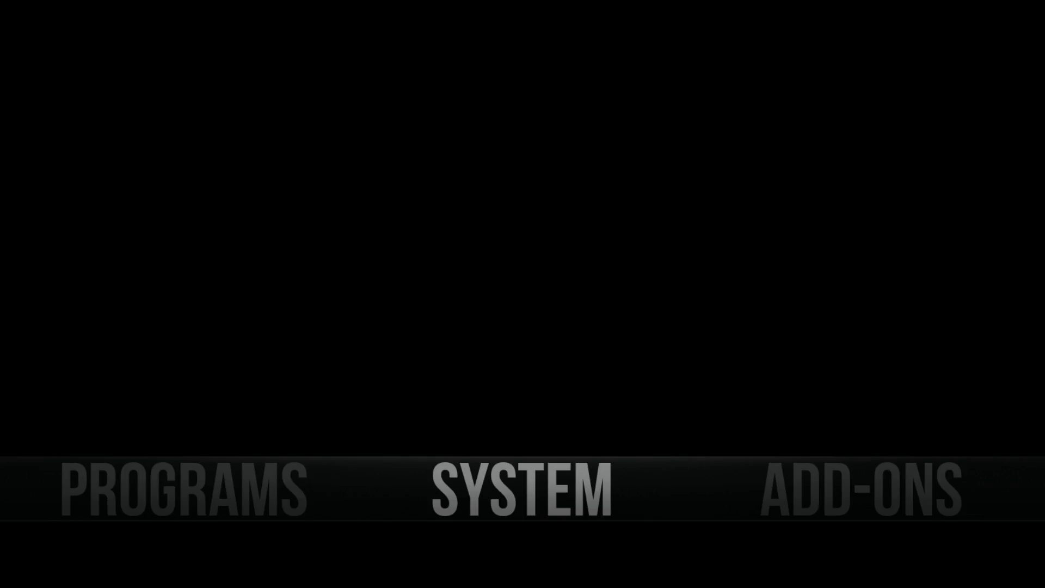
- Browse the home menu through WEATHER and COMICS, then back to SYSTEM settings
key("Right")
key("Right")
key("Right")
key("Right")
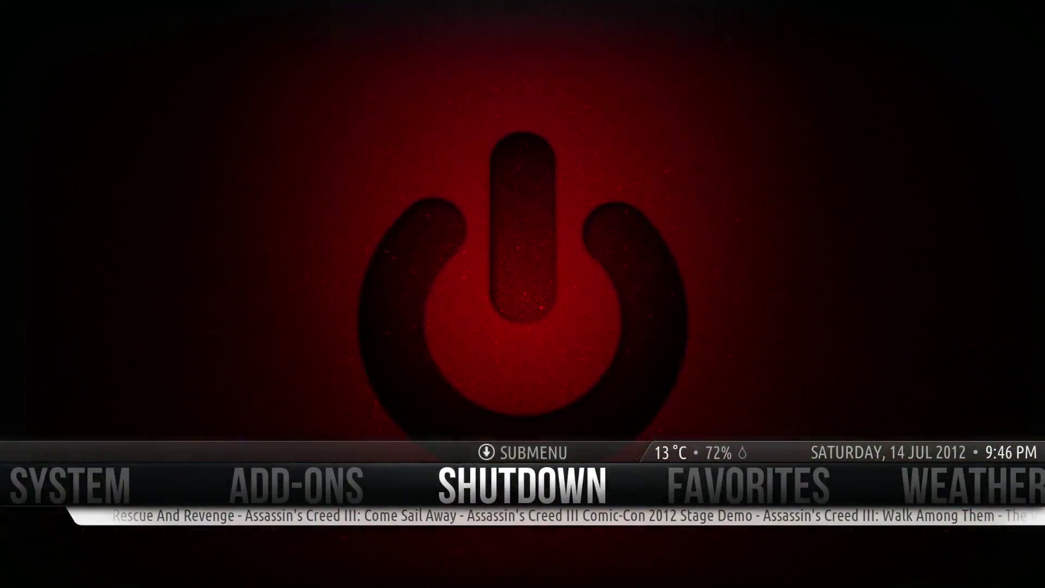
key("Right")
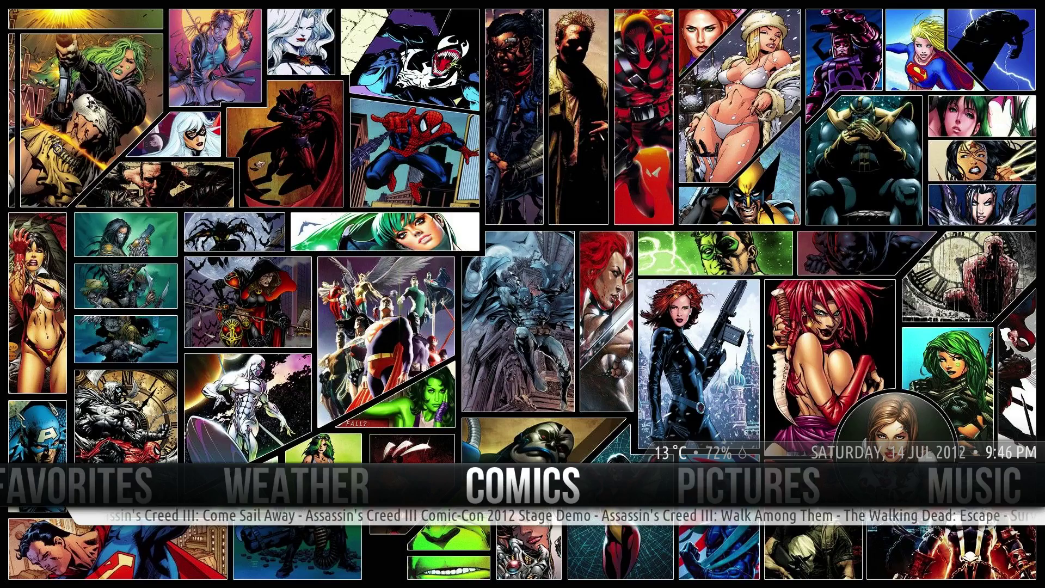
key("Left")
key("Left")
key("Left")
key("Left")
key("Left")
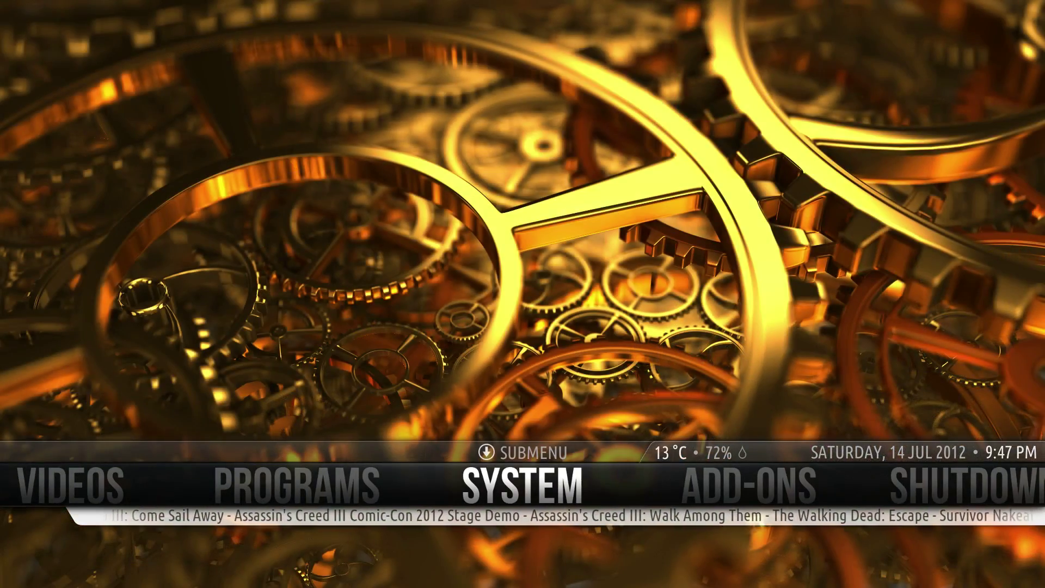
key("Return")
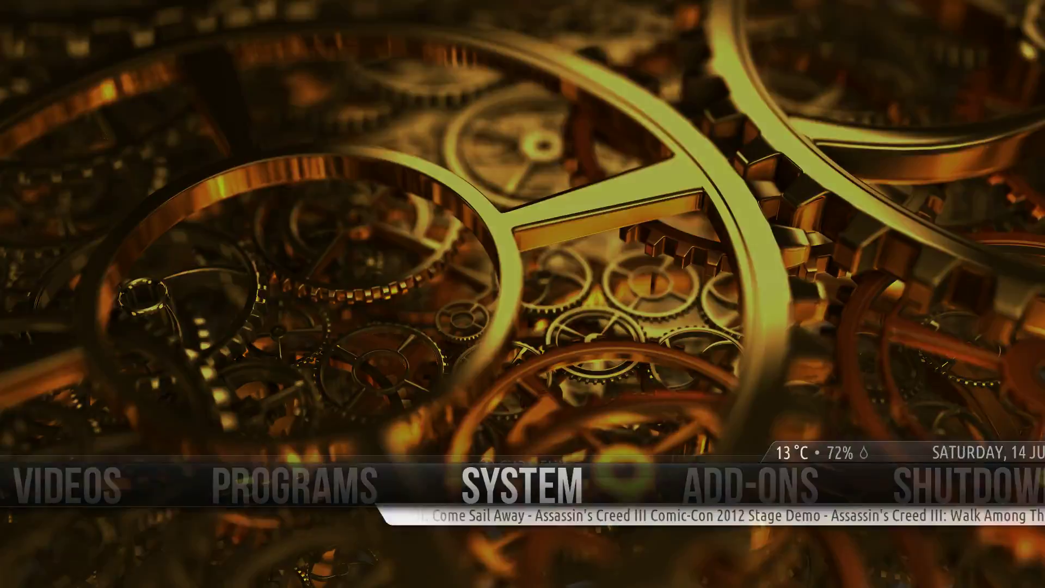
- Reopen the home window furniture settings and switch Always show Submenu on, then off
key("Return")
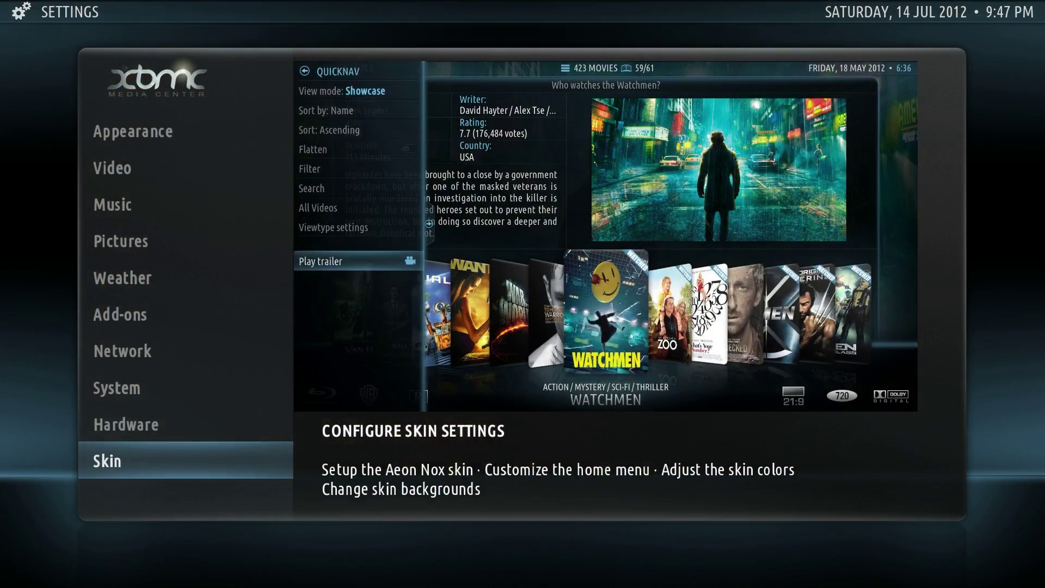
key("Right")
key("Return")
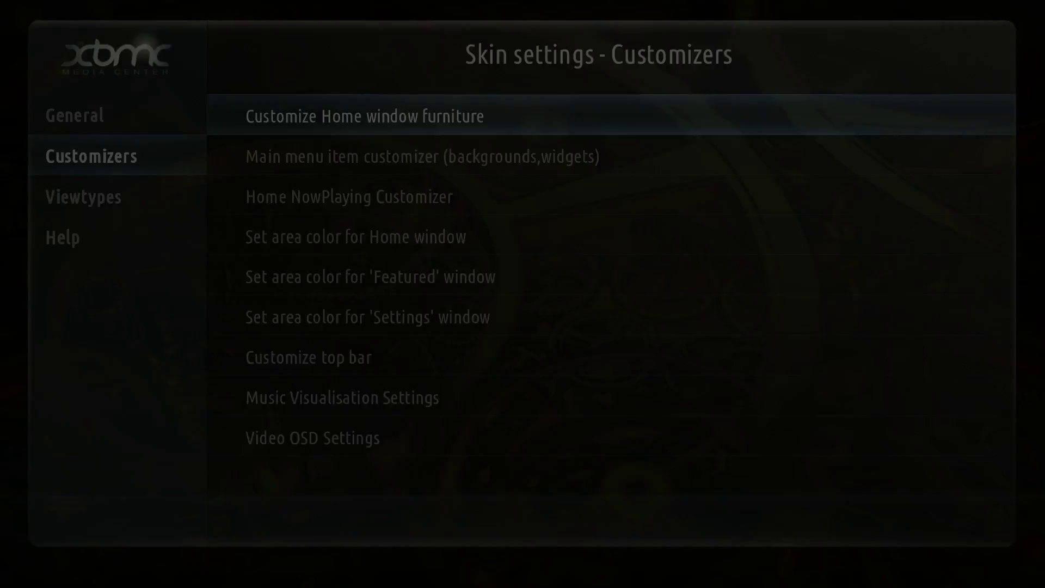
key("Return")
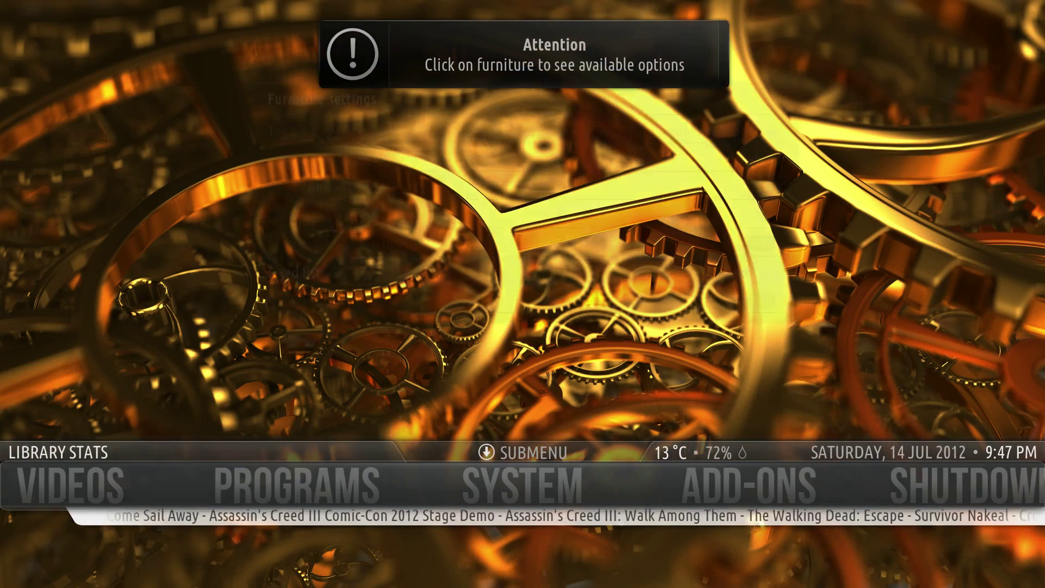
key("Down")
key("Return")
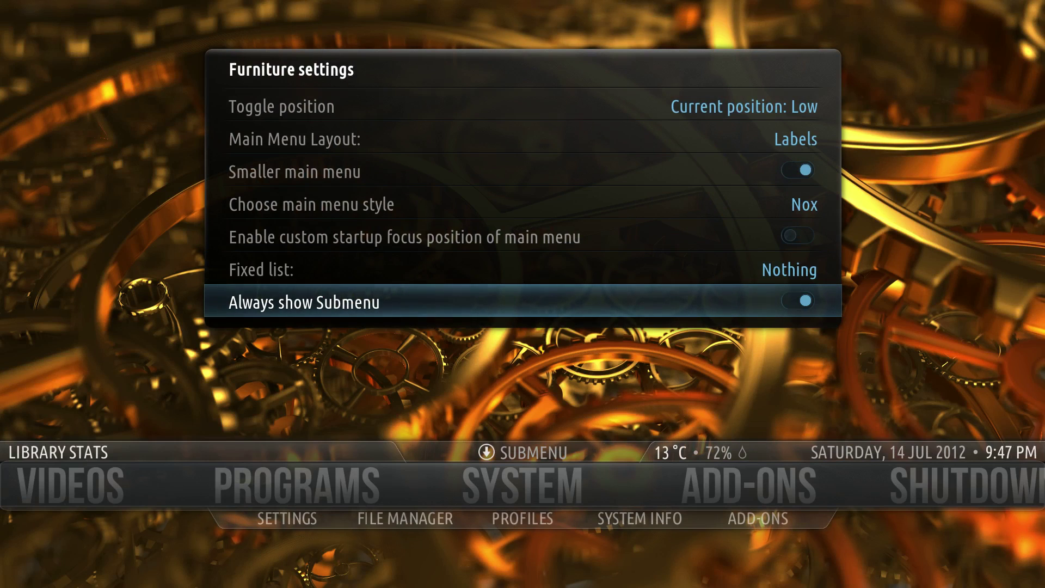
key("Return")
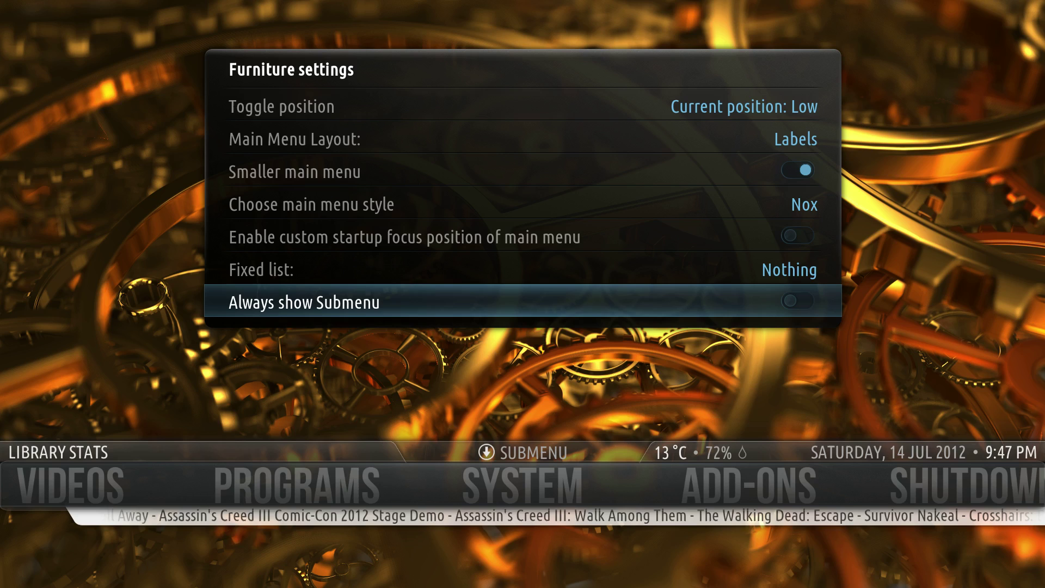